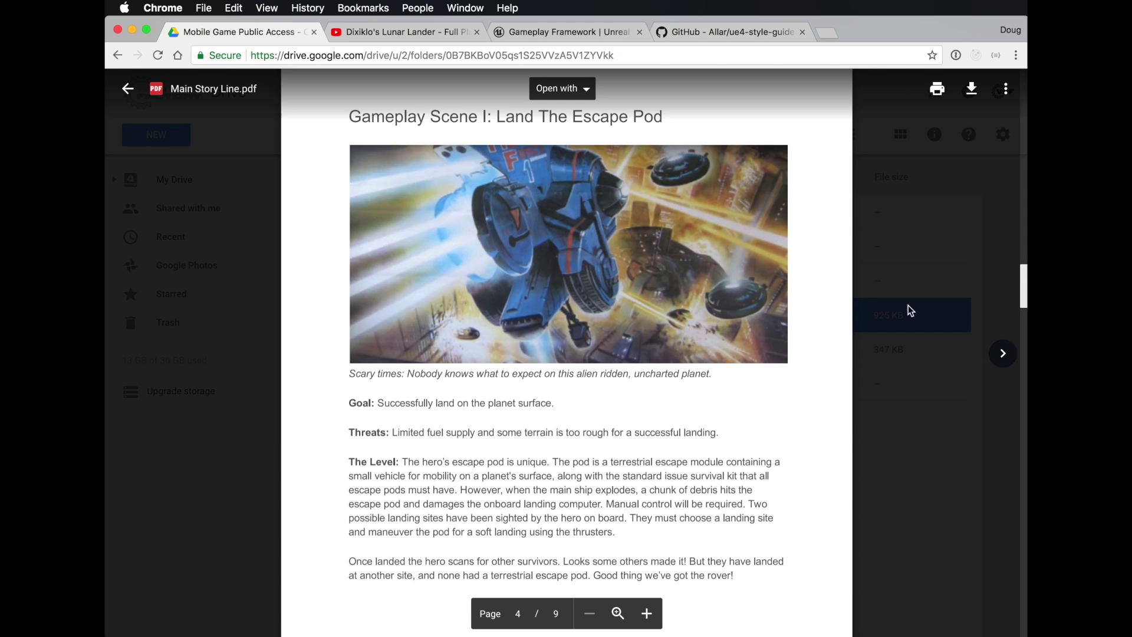
Step: Leave the Main Story Line.pdf preview for the 'Dixiklo's Lunar Lander' video tab
click(386, 36)
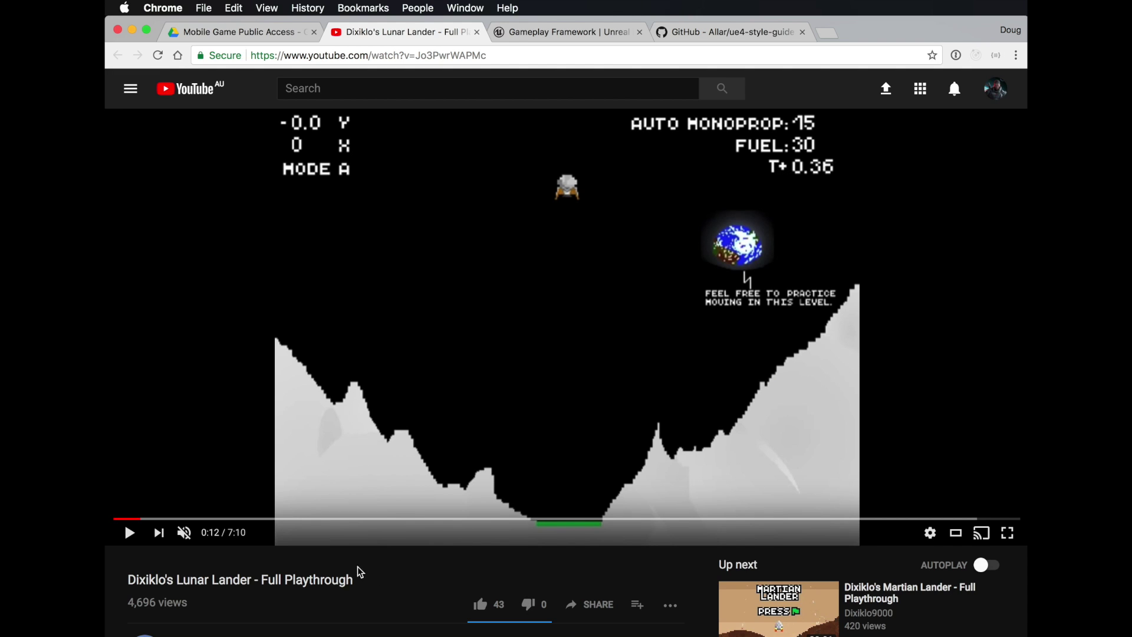
Step: Play the Lunar Lander video, pause it at 0:41 after landing, then open the Gameplay Framework docs
click(129, 534)
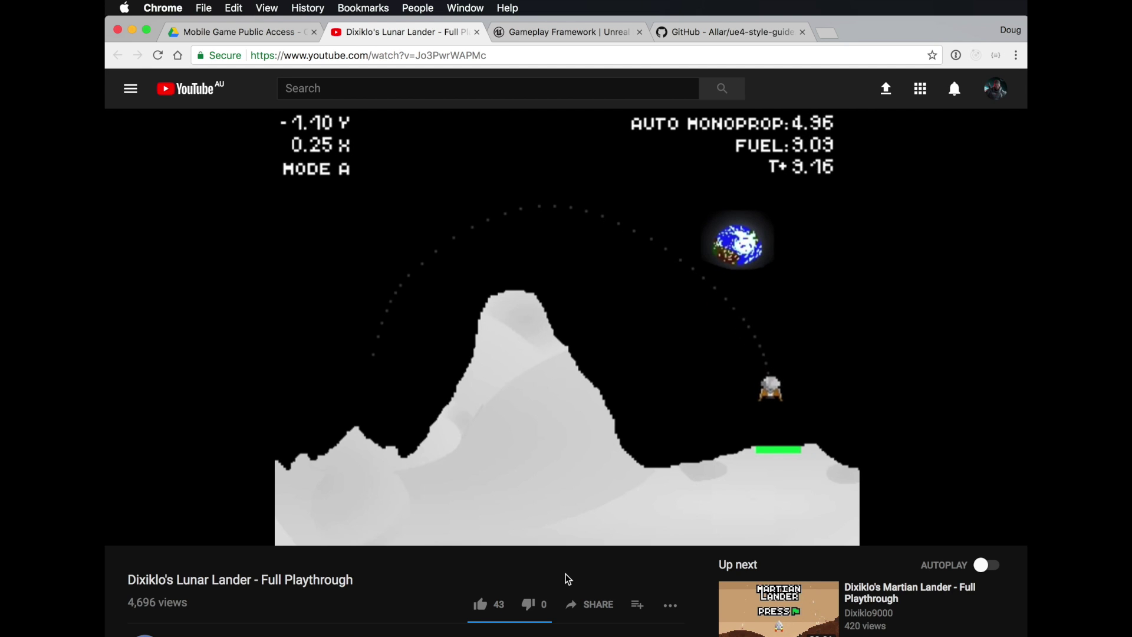
click(530, 354)
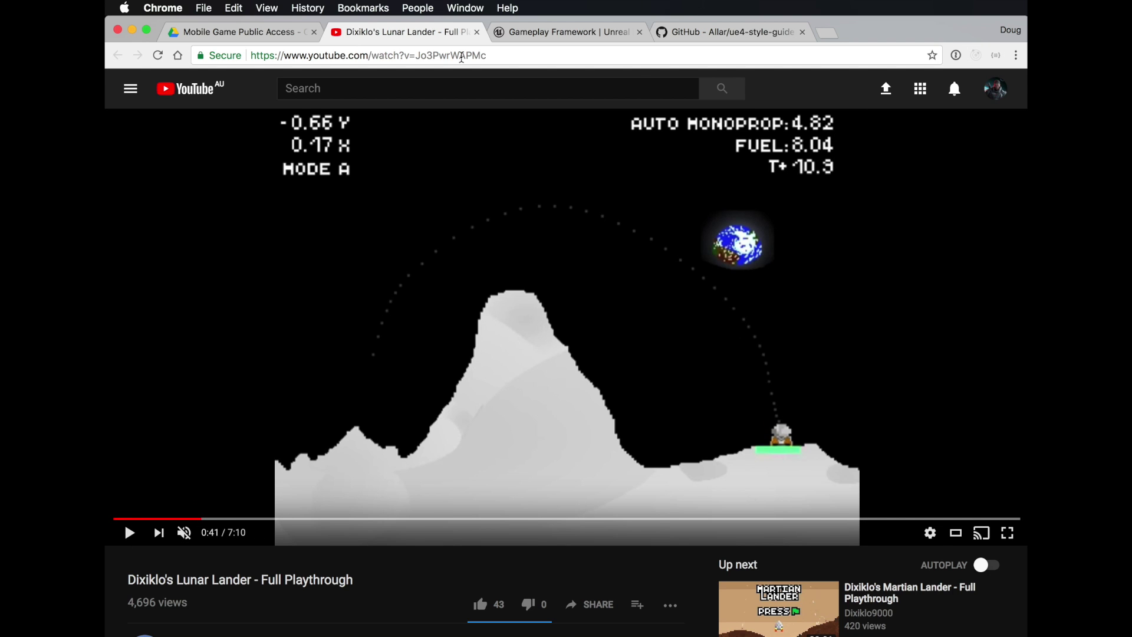
click(564, 34)
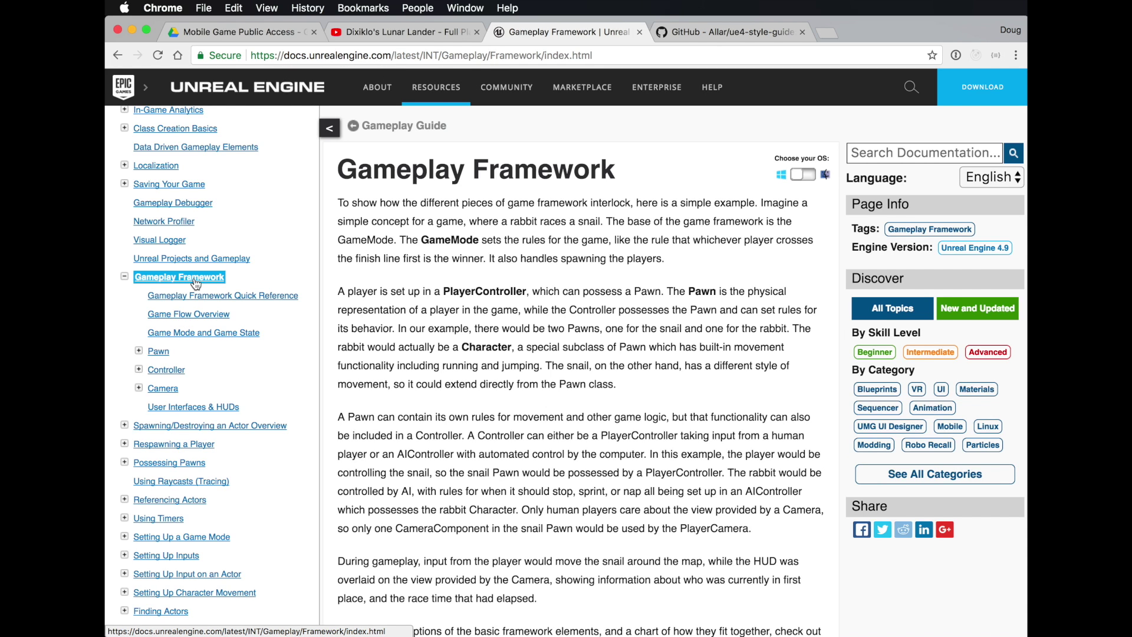
scroll(827, 355, down, 5)
scroll(826, 354, down, 3)
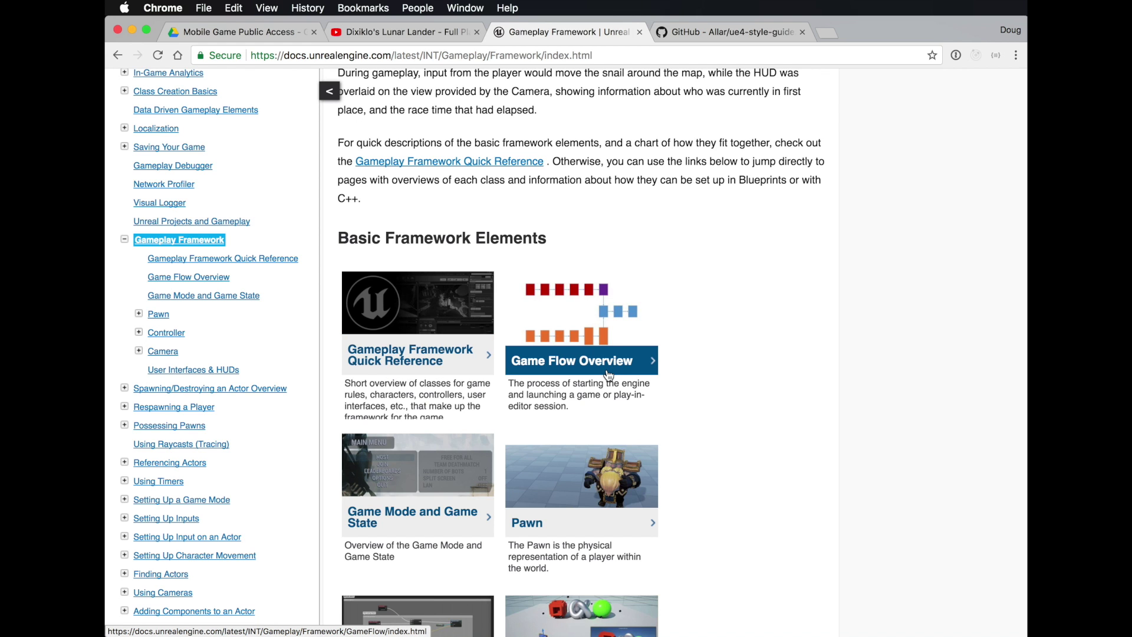
scroll(709, 369, down, 2)
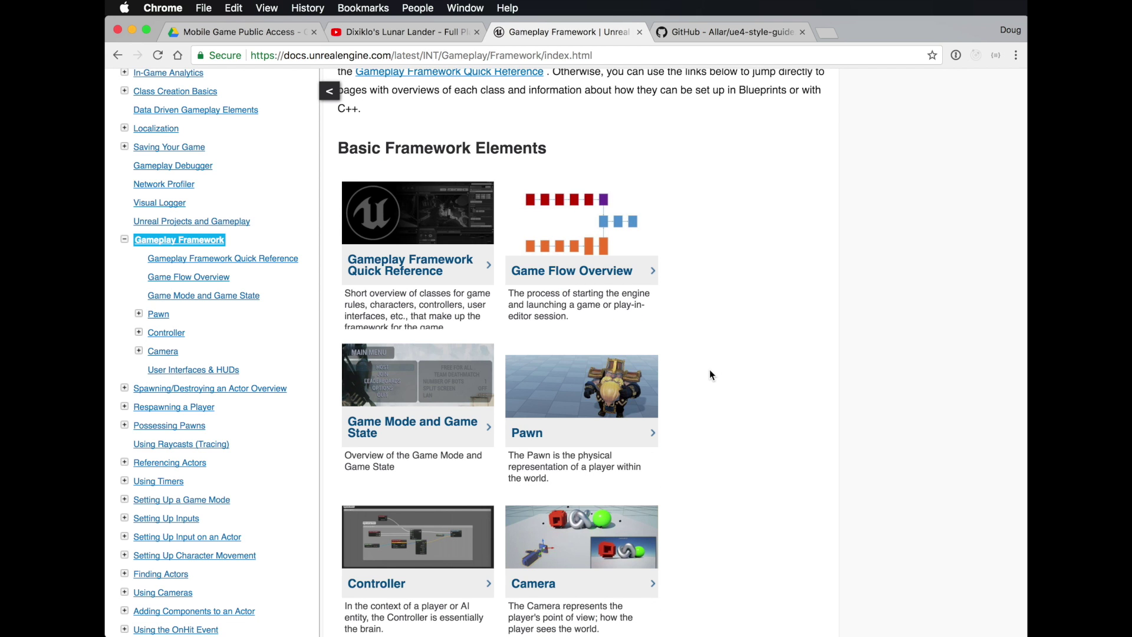
scroll(709, 369, down, 2)
scroll(725, 457, down, 1)
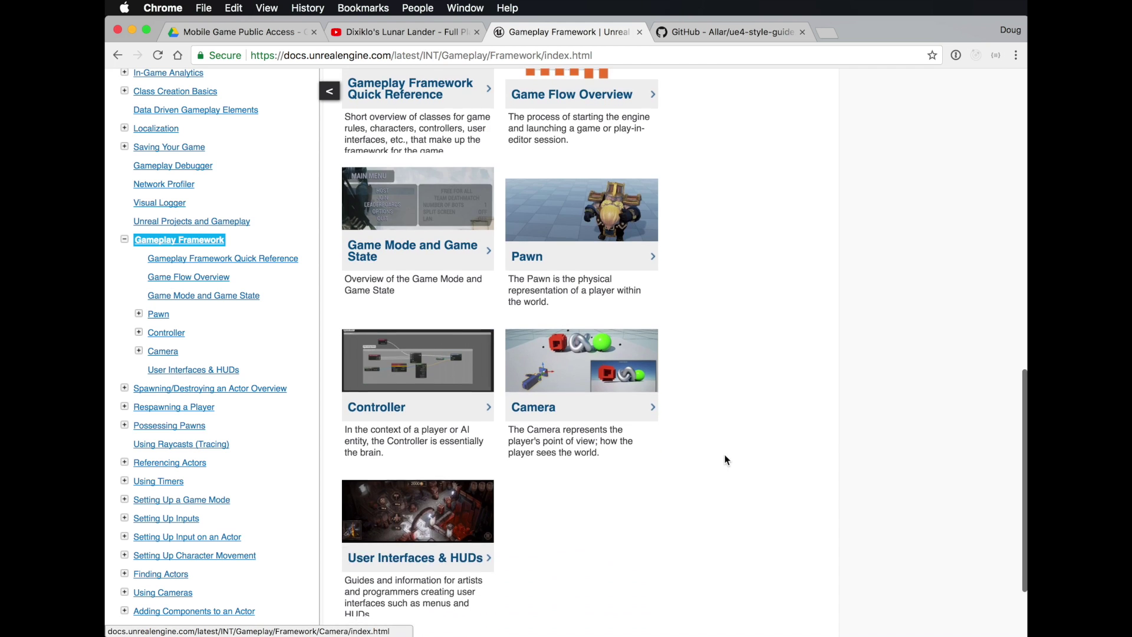
scroll(708, 444, up, 4)
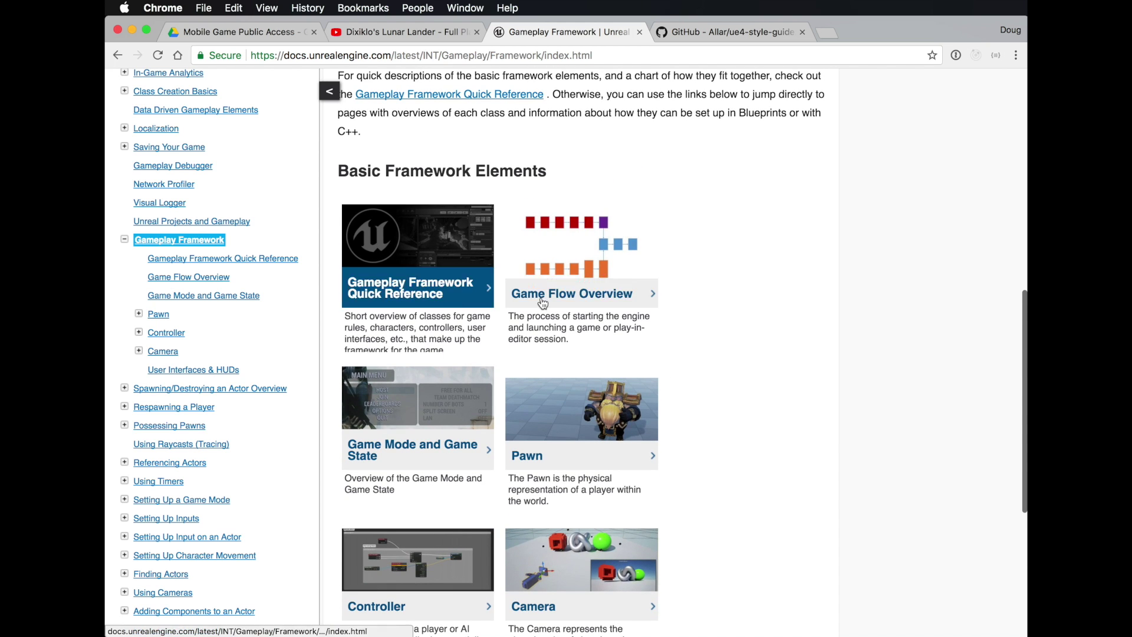
scroll(837, 407, up, 4)
scroll(817, 420, up, 2)
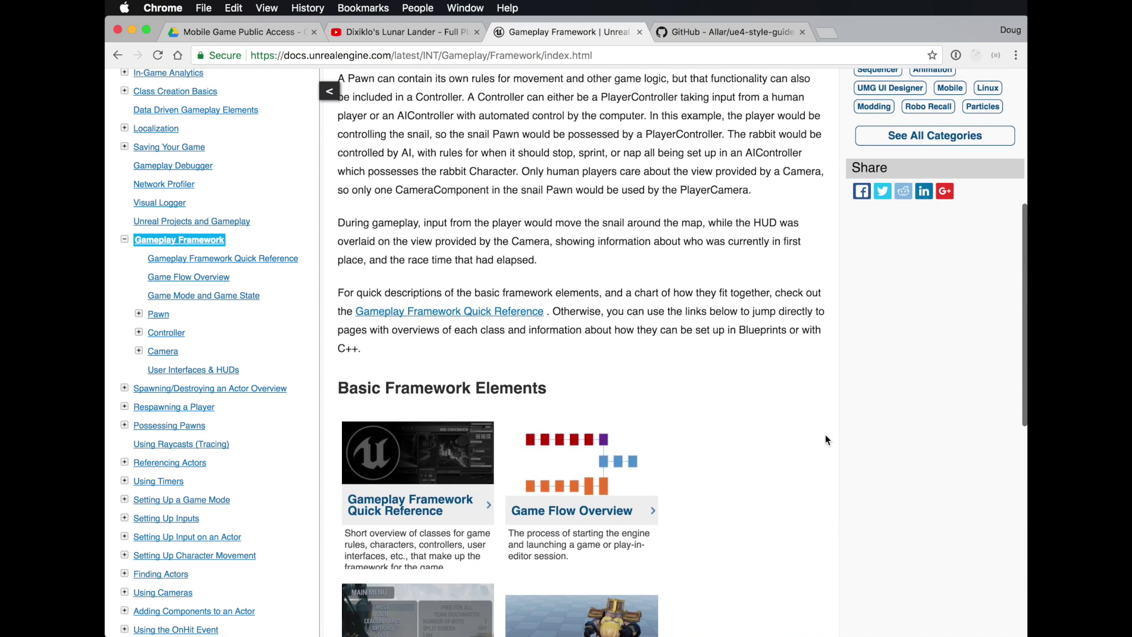
scroll(826, 434, up, 2)
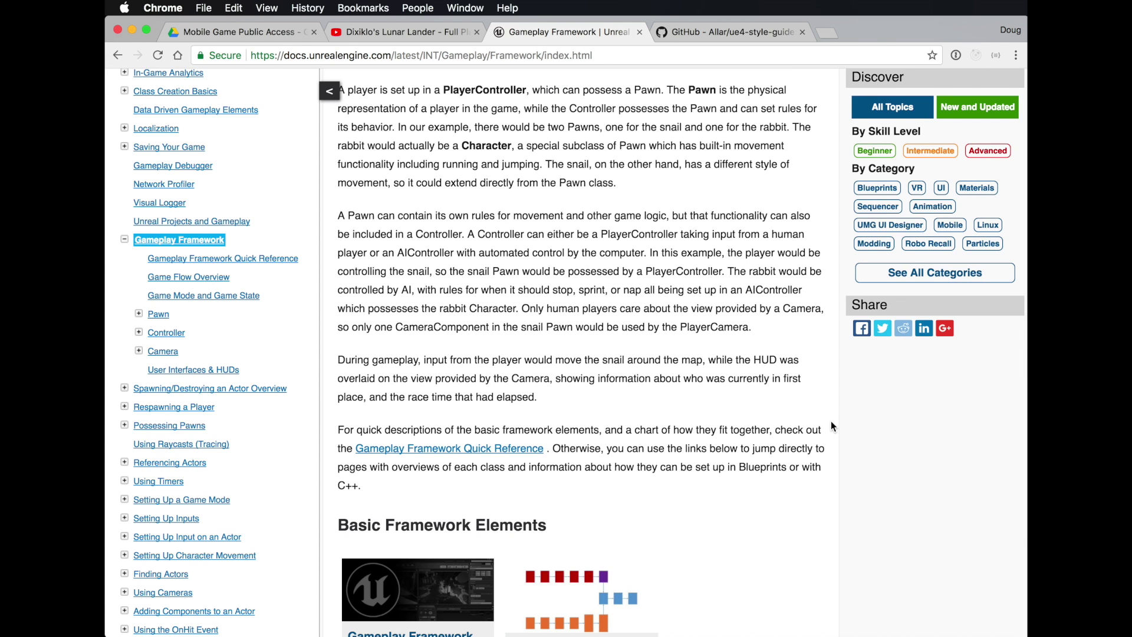
scroll(830, 420, up, 4)
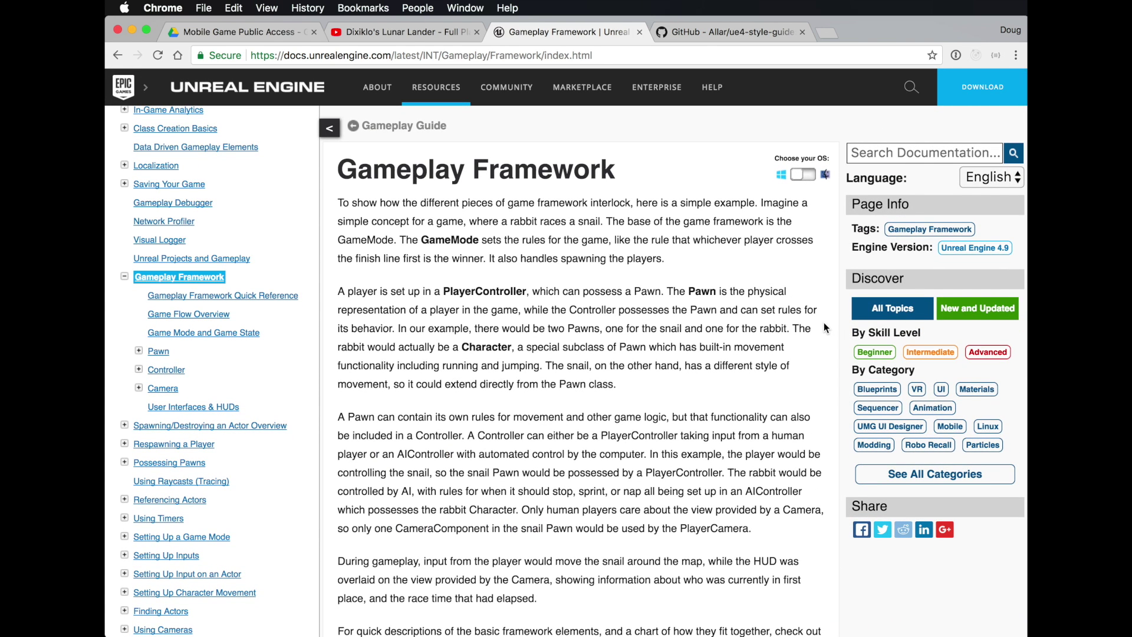
Step: Open the UE4 style guide and scroll its README to section 1.2.1 Most Common
click(756, 35)
key(super+l)
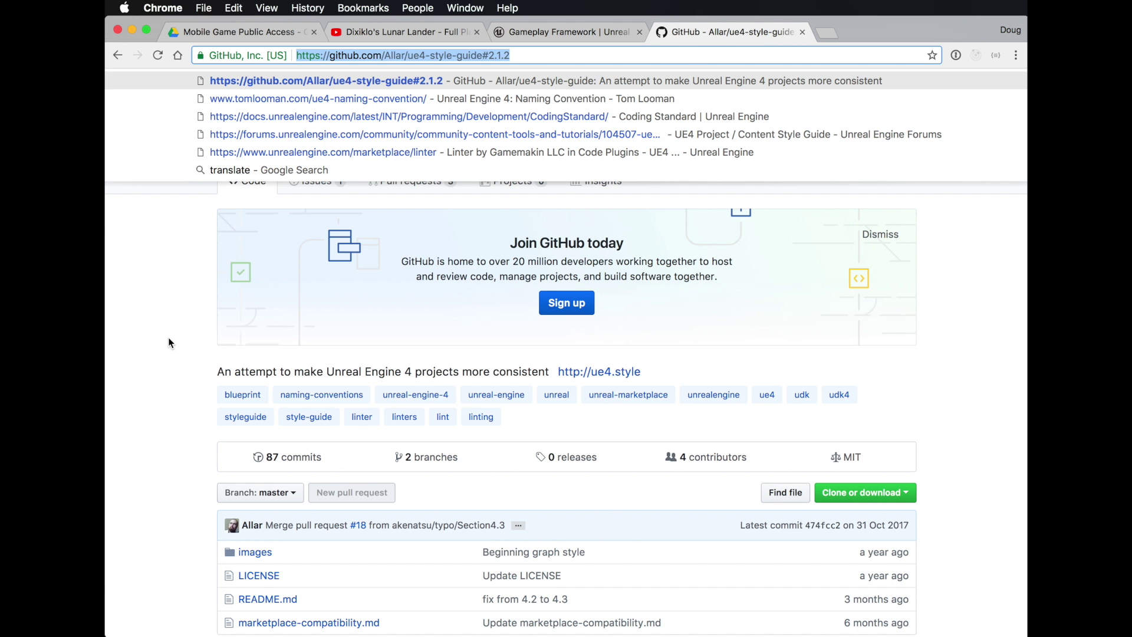
click(170, 344)
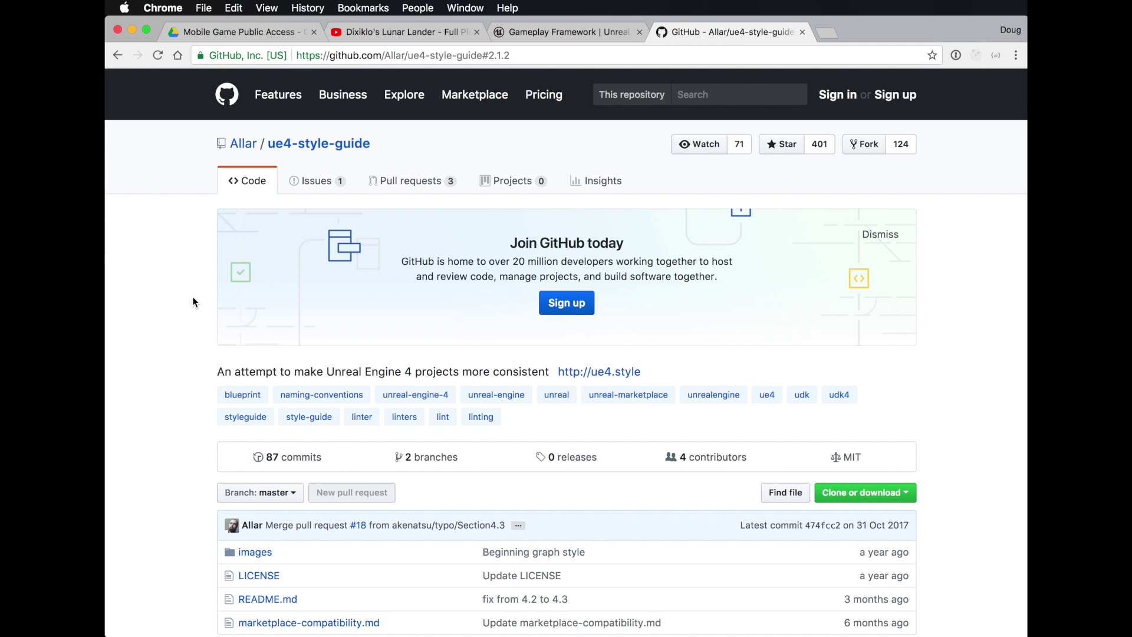
scroll(194, 302, down, 10)
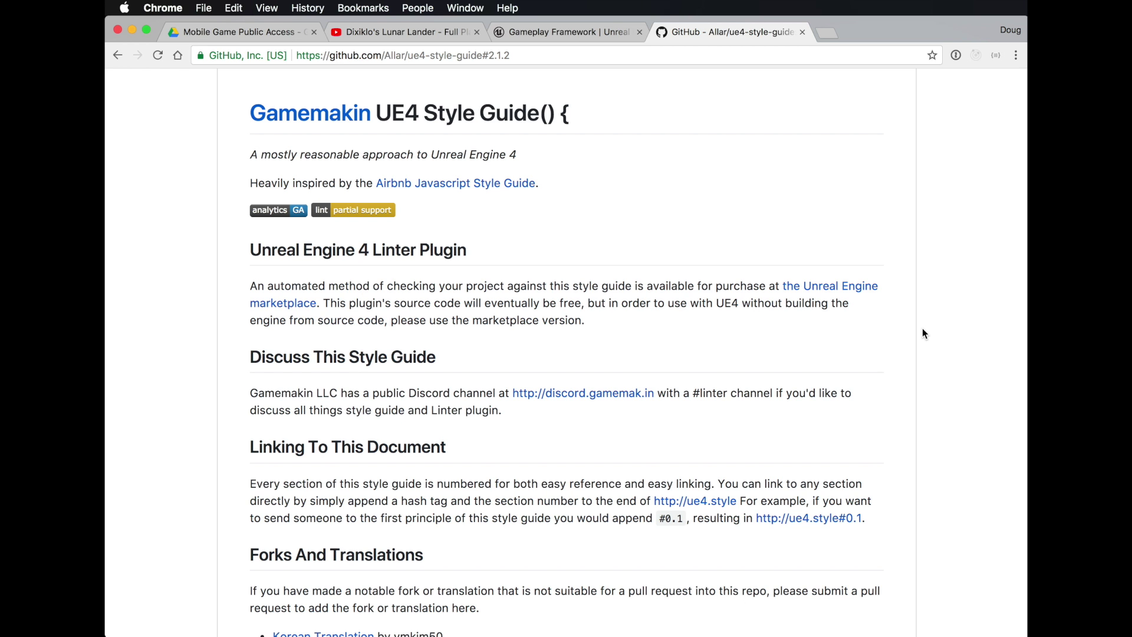
scroll(180, 337, down, 8)
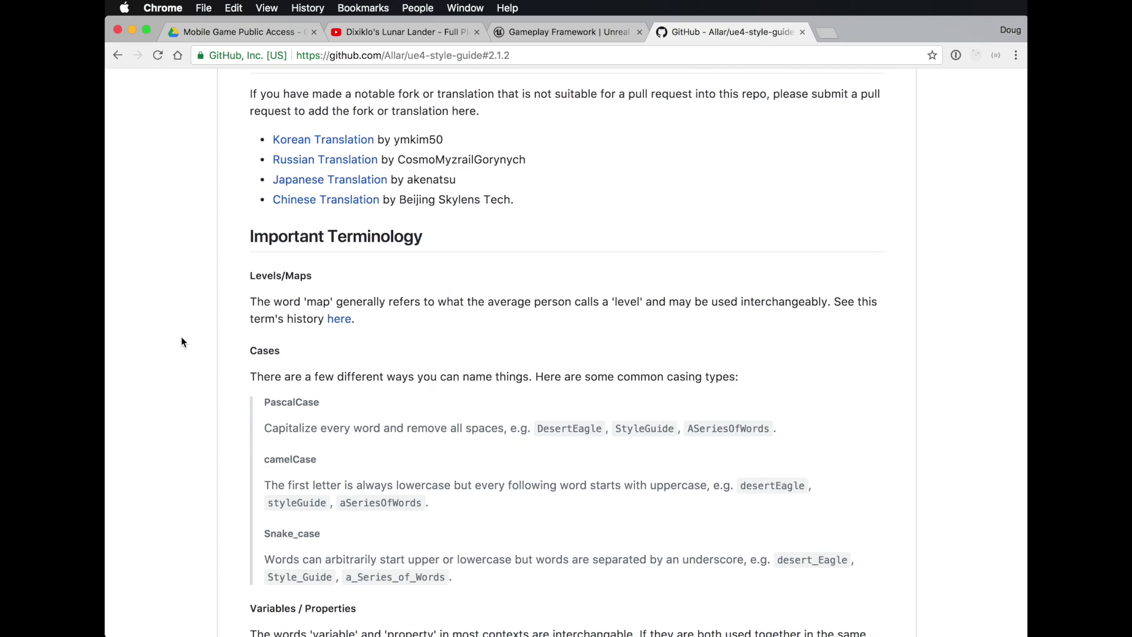
scroll(181, 338, down, 7)
scroll(181, 339, down, 10)
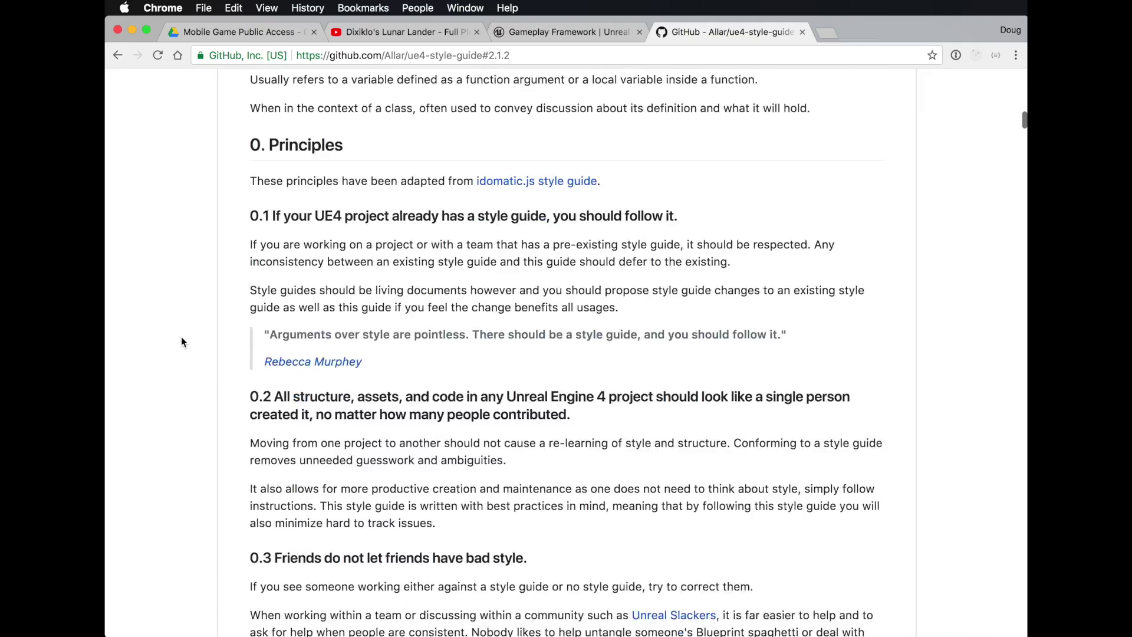
scroll(182, 341, down, 18)
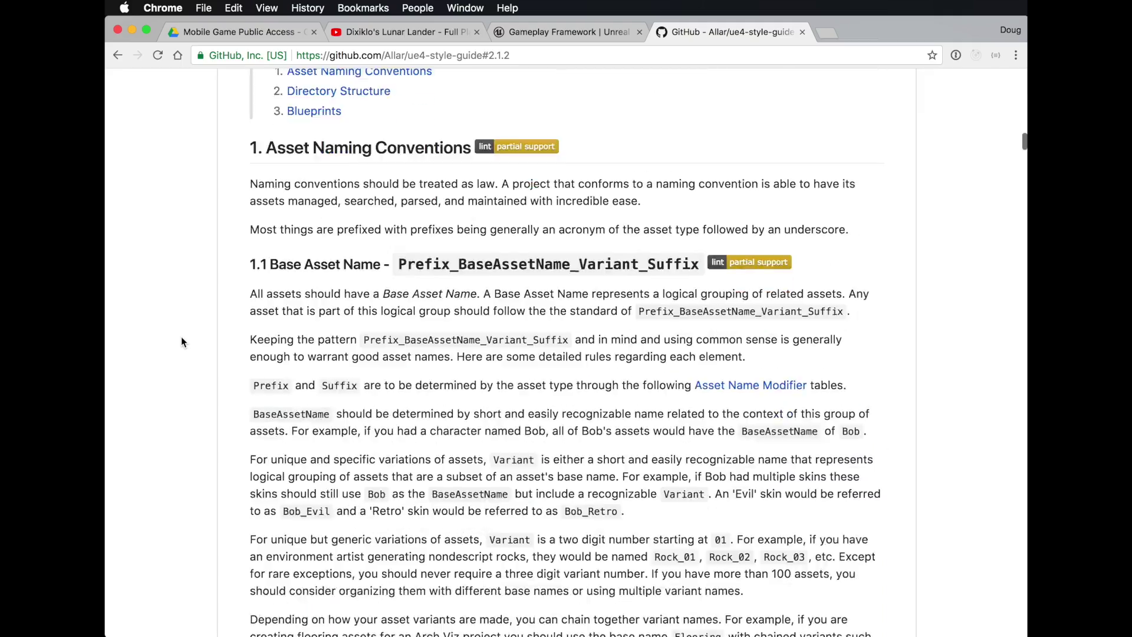
scroll(182, 341, up, 12)
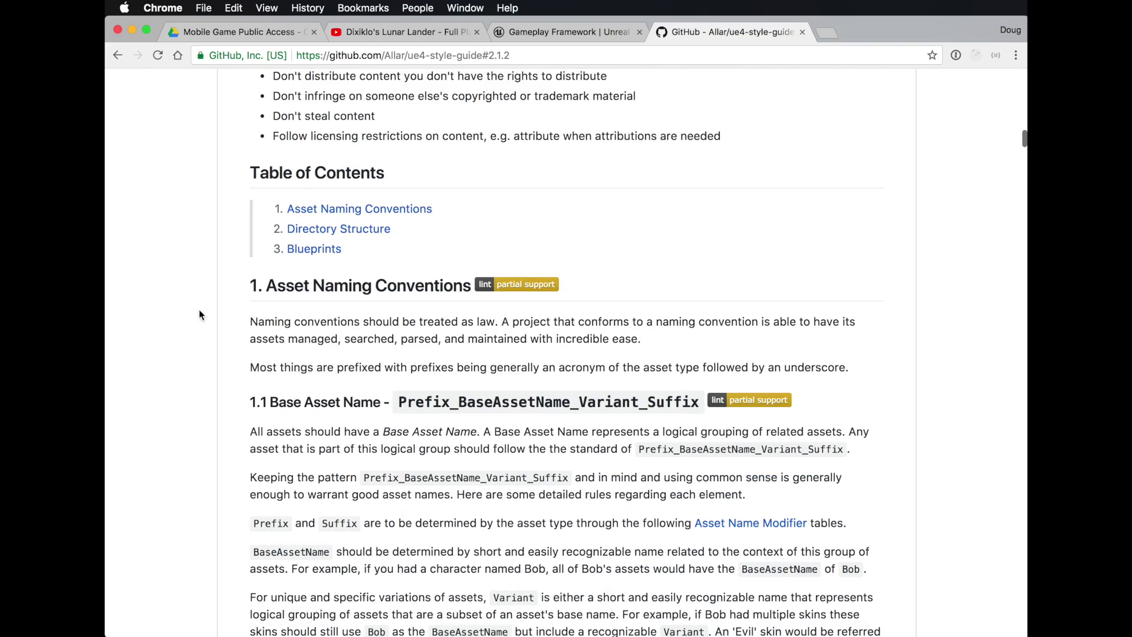
scroll(228, 341, down, 20)
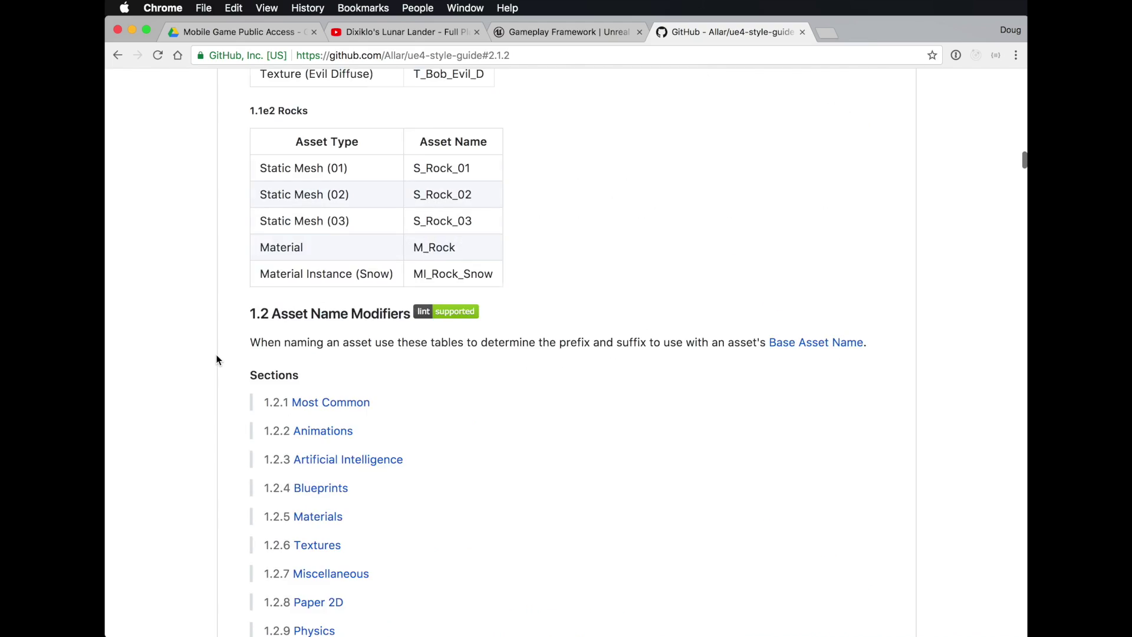
scroll(217, 360, up, 2)
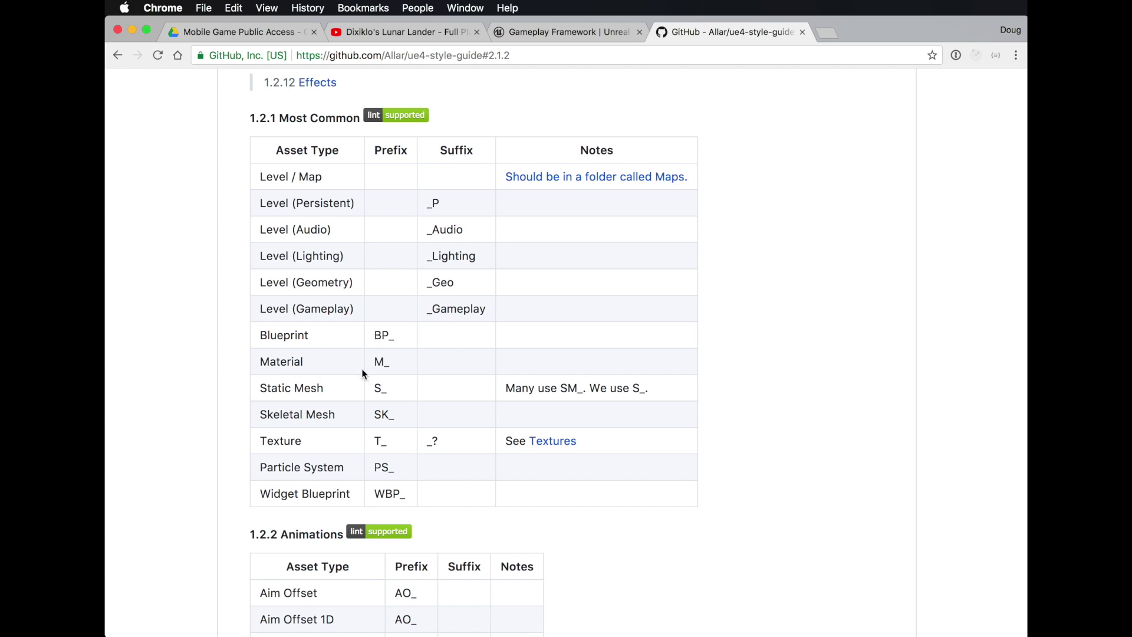
Step: Highlight the M_ and BP_ prefixes, then return to the Main Story Line PDF
drag(374, 361, 401, 366)
click(411, 363)
click(439, 339)
key(ctrl+Tab)
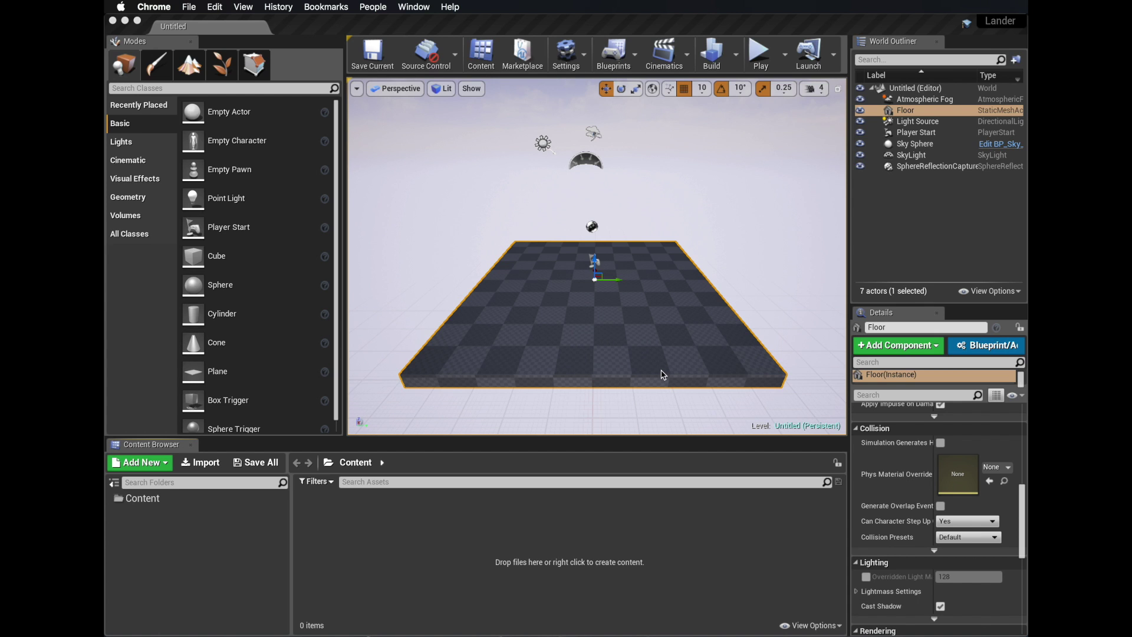
Step: Bring the Lander project's editor forward and select the empty Content folder in the Content Browser
click(663, 510)
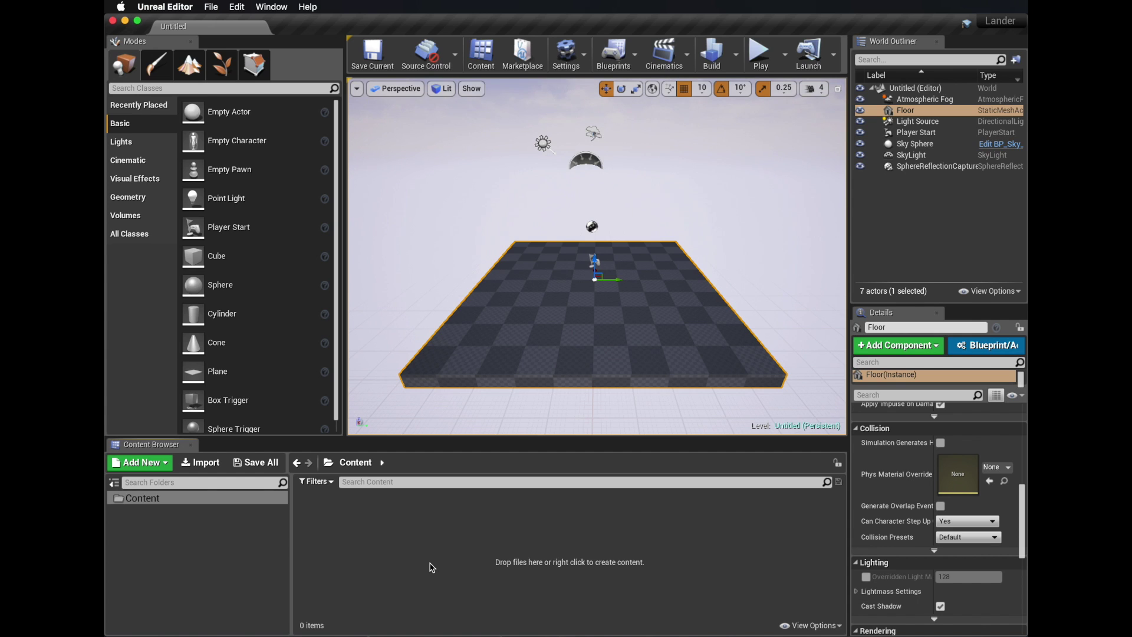
click(190, 554)
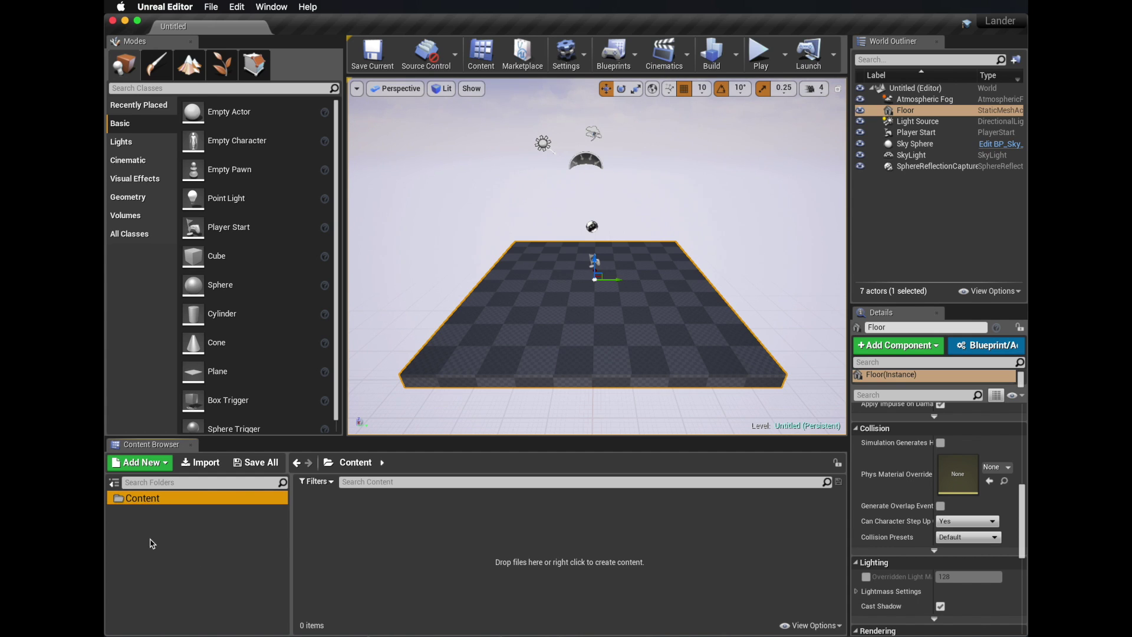
click(389, 577)
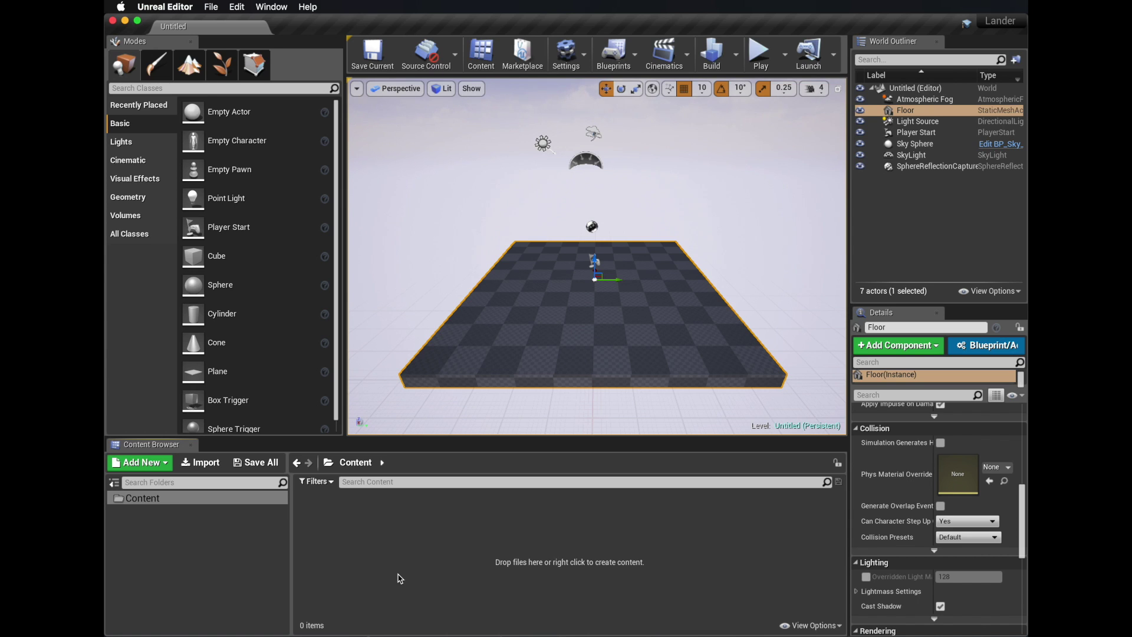
click(200, 561)
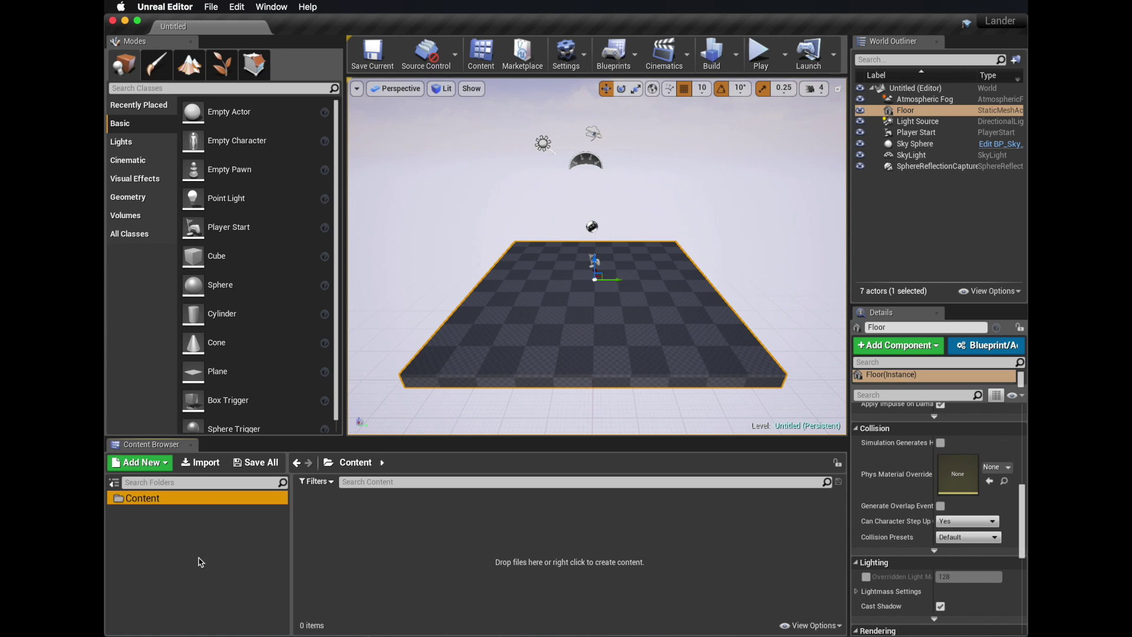
Step: Create three new folders inside Content: maps, core and EscapePod
right_click(148, 501)
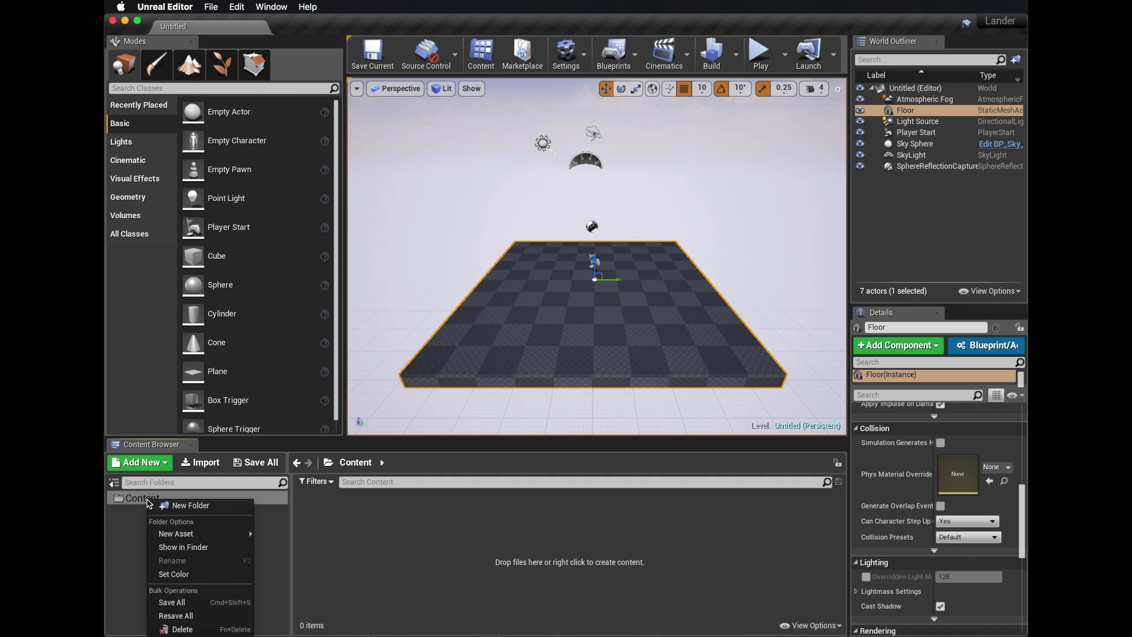
click(193, 506)
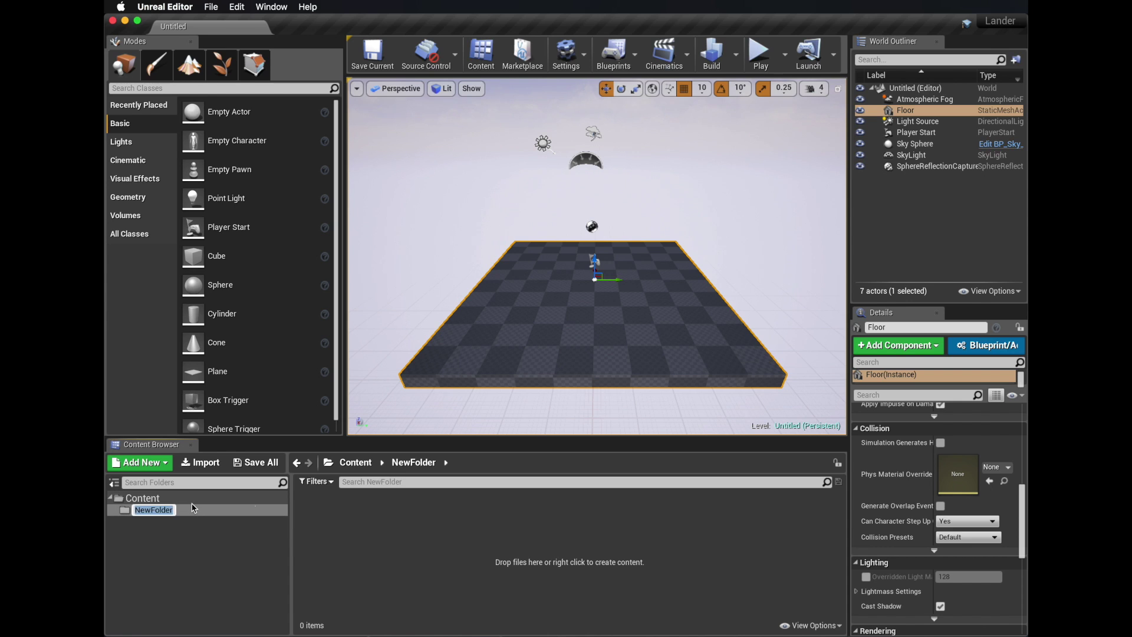
text(maps)
key(Return)
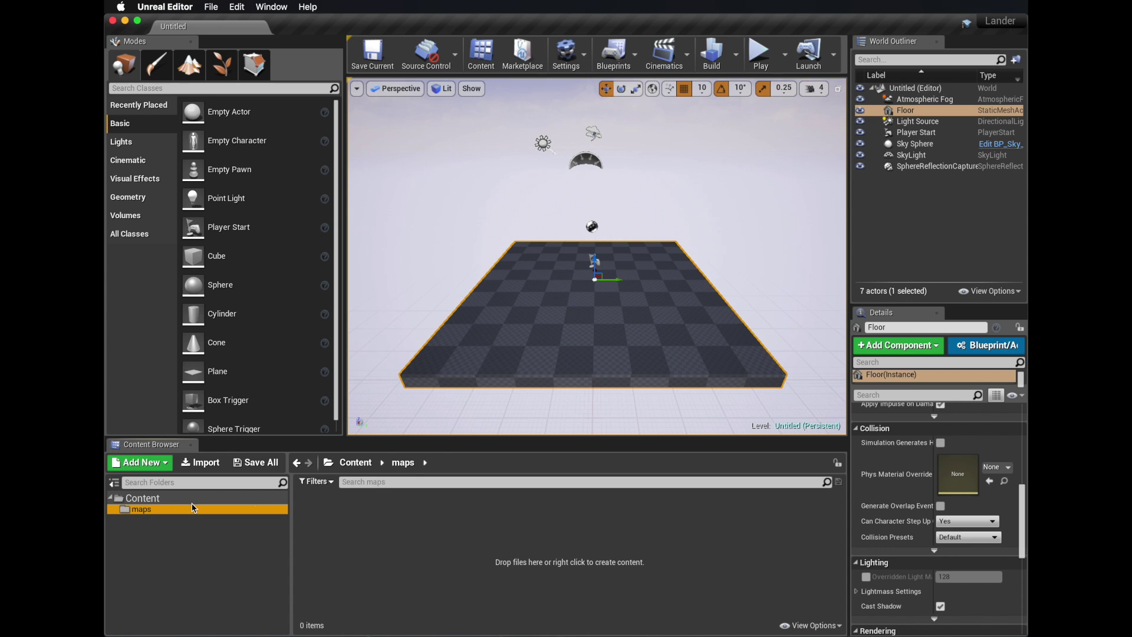
right_click(187, 500)
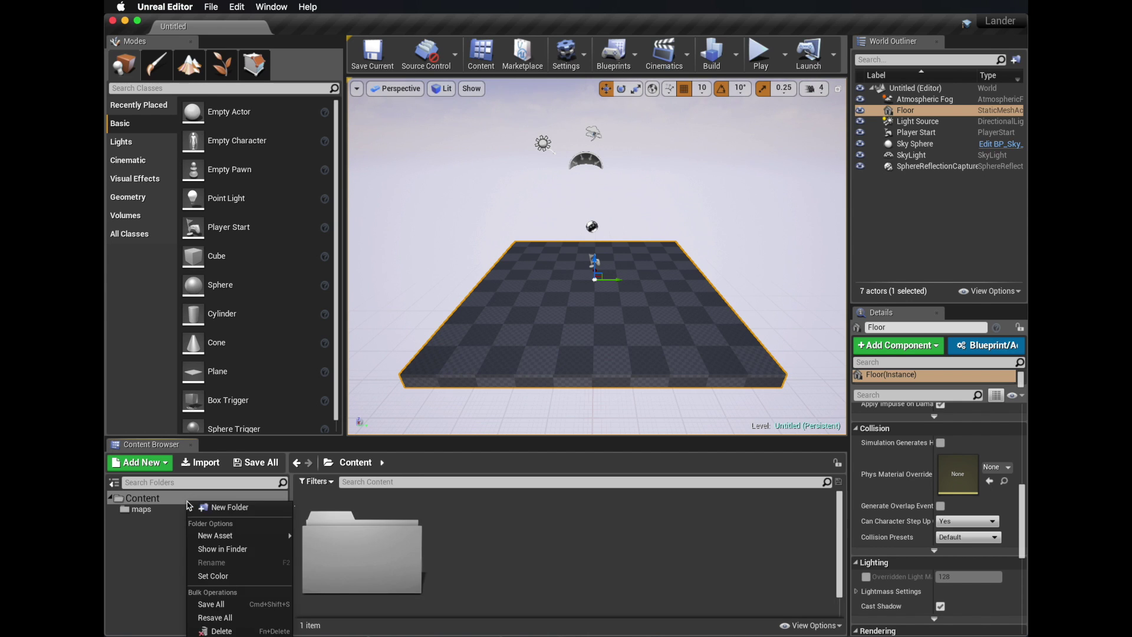
click(233, 507)
text(core)
key(Return)
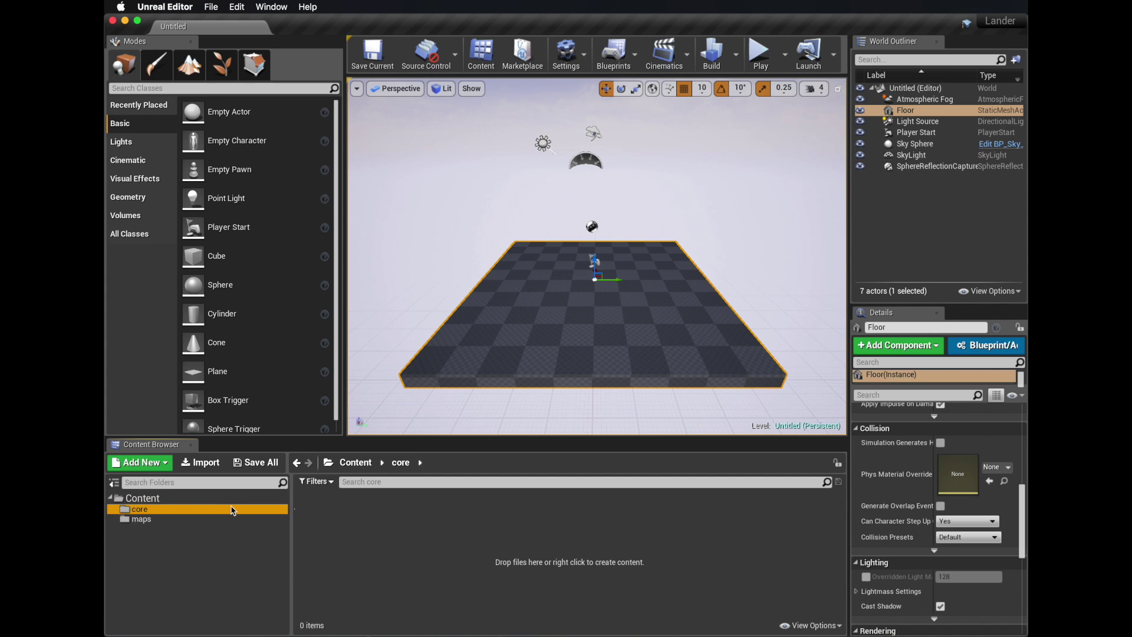
right_click(157, 501)
click(195, 507)
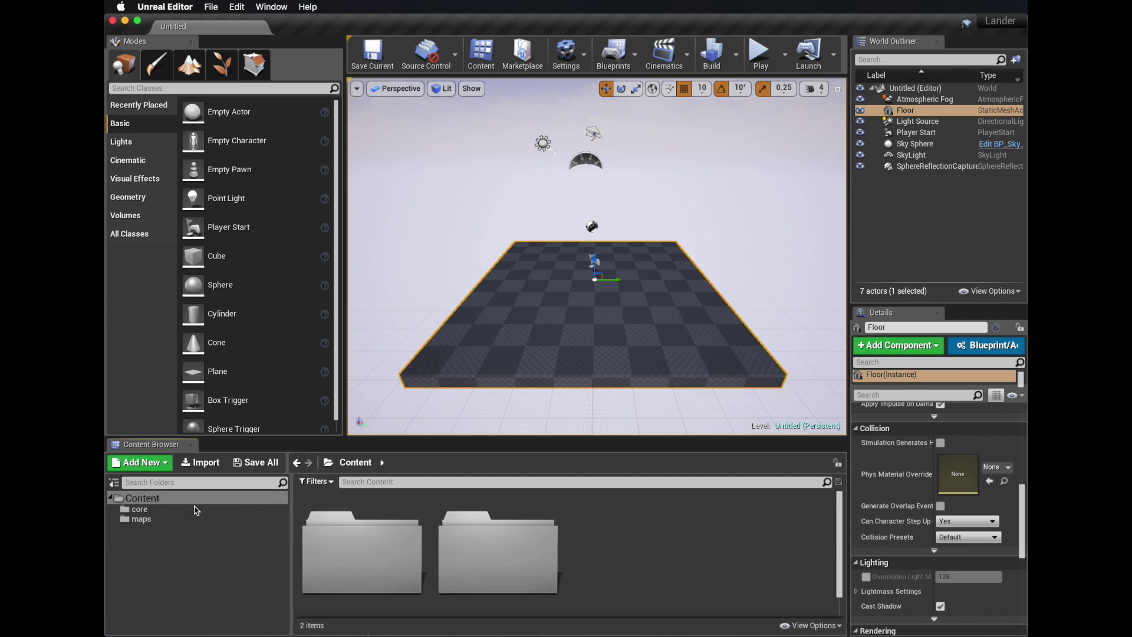
text(E)
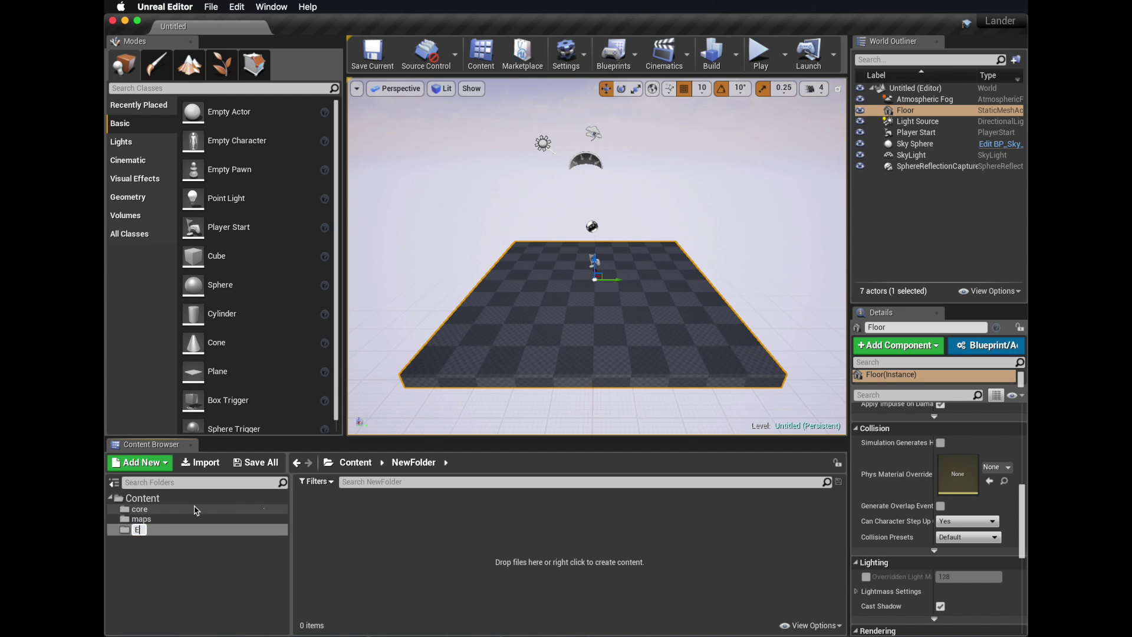
text(scapePod)
key(Return)
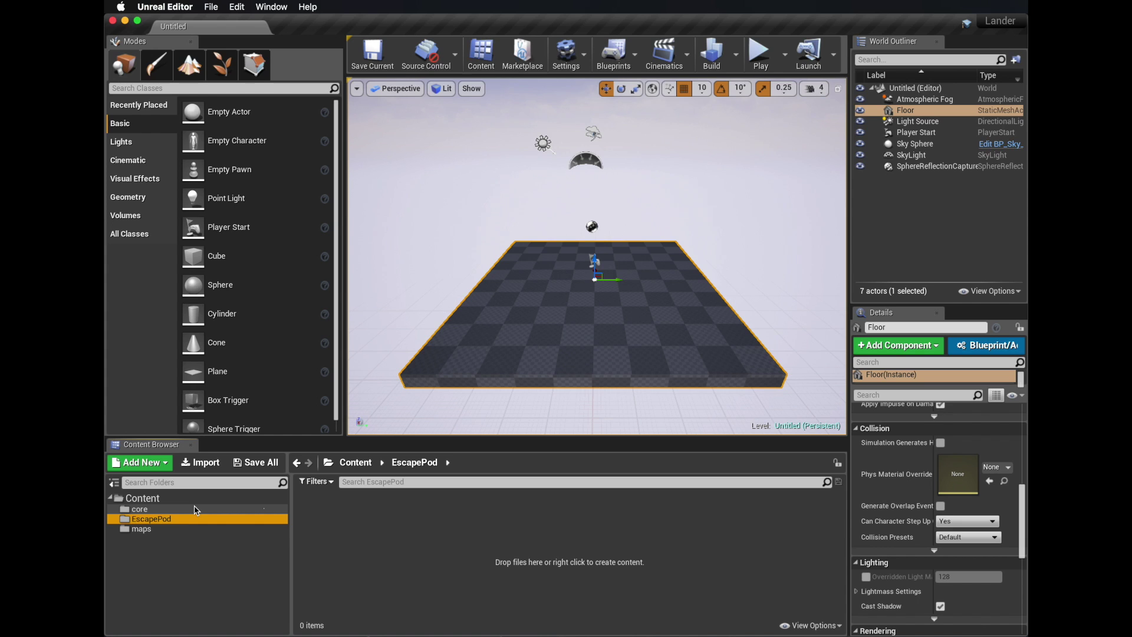
Step: Switch between the maps and EscapePod folders, ending in the empty maps folder
click(165, 529)
click(167, 522)
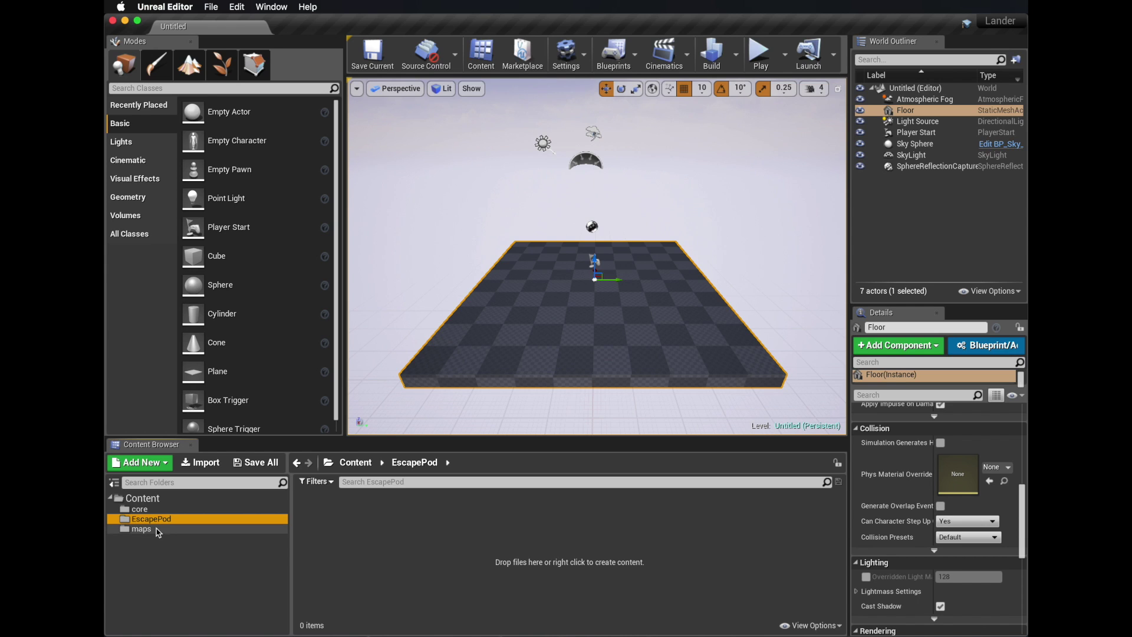
click(157, 529)
click(165, 520)
click(196, 530)
click(189, 521)
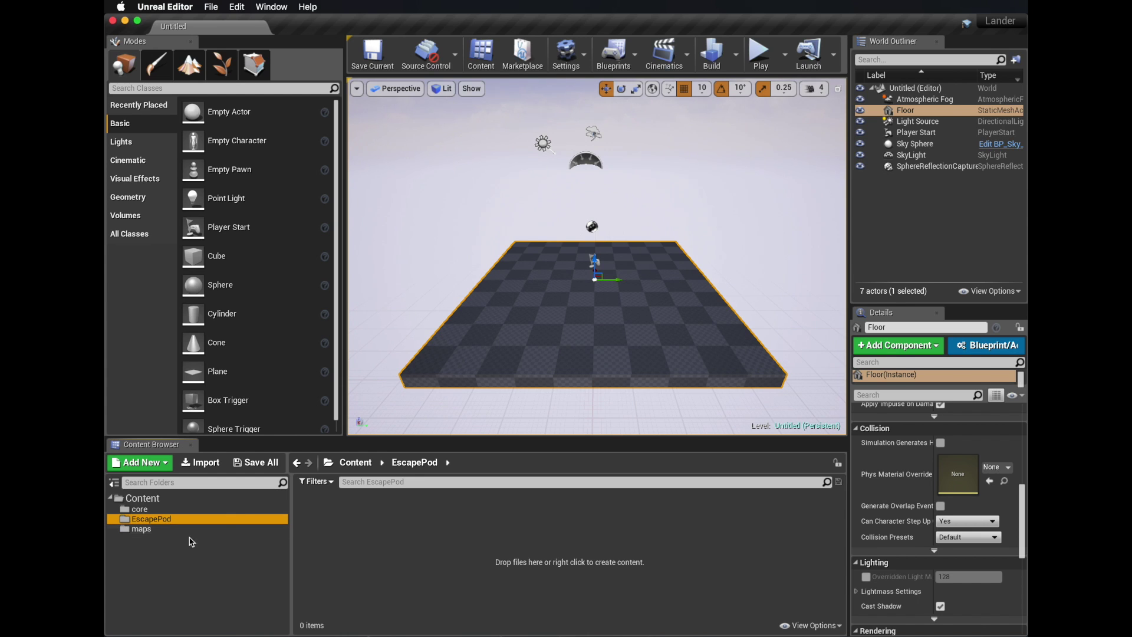
click(196, 530)
click(419, 561)
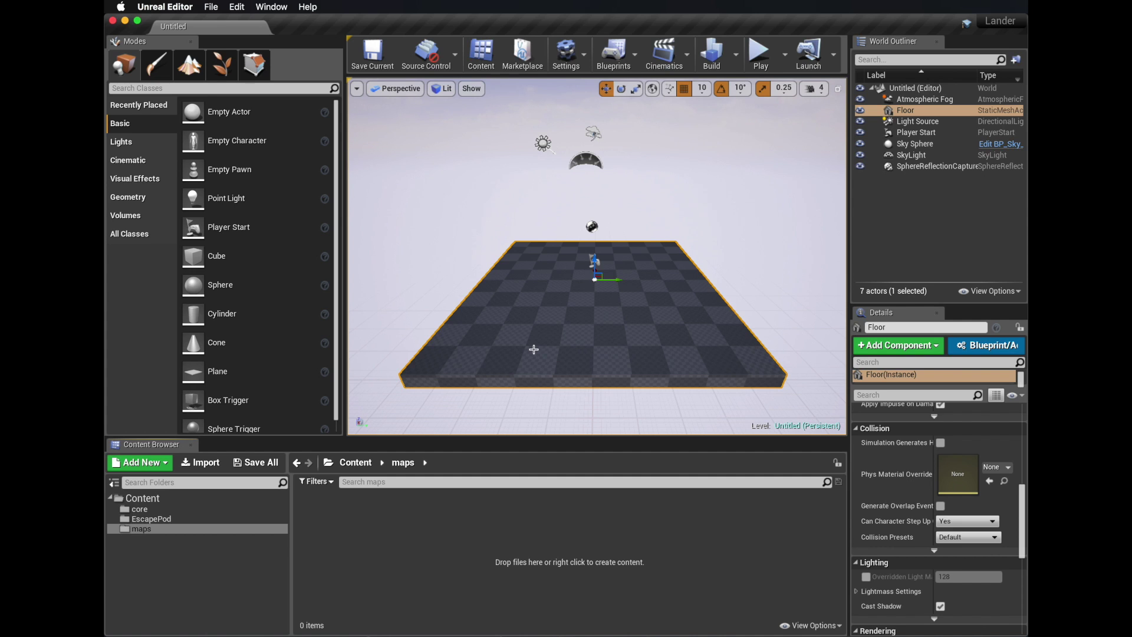
Step: Save the current level as Proto under /Game/maps with Save Current As
click(211, 8)
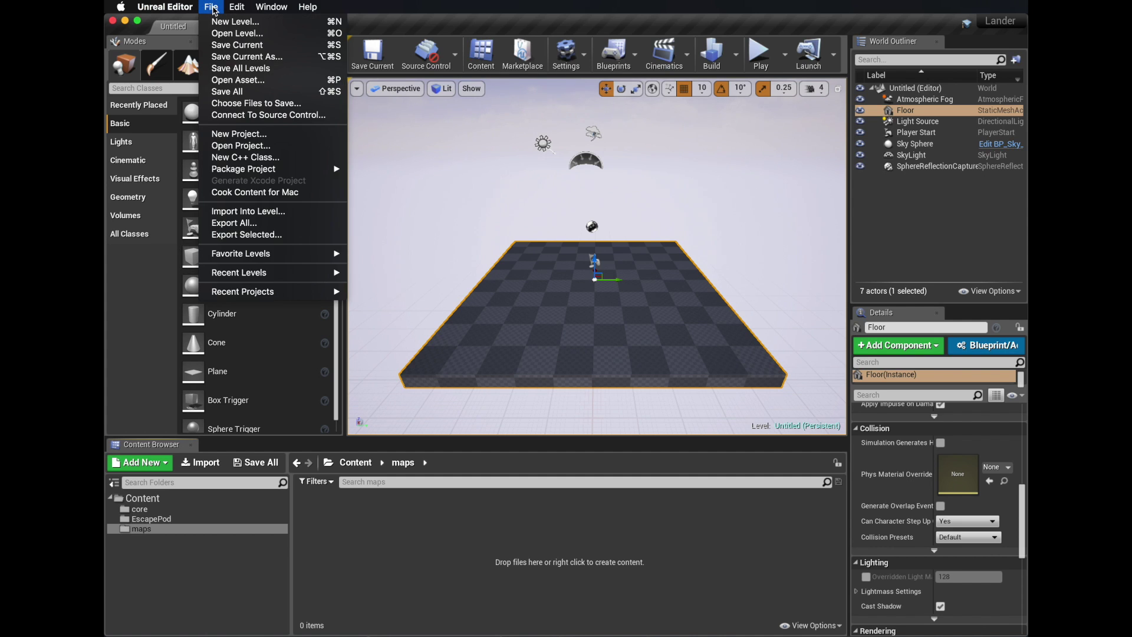
click(259, 56)
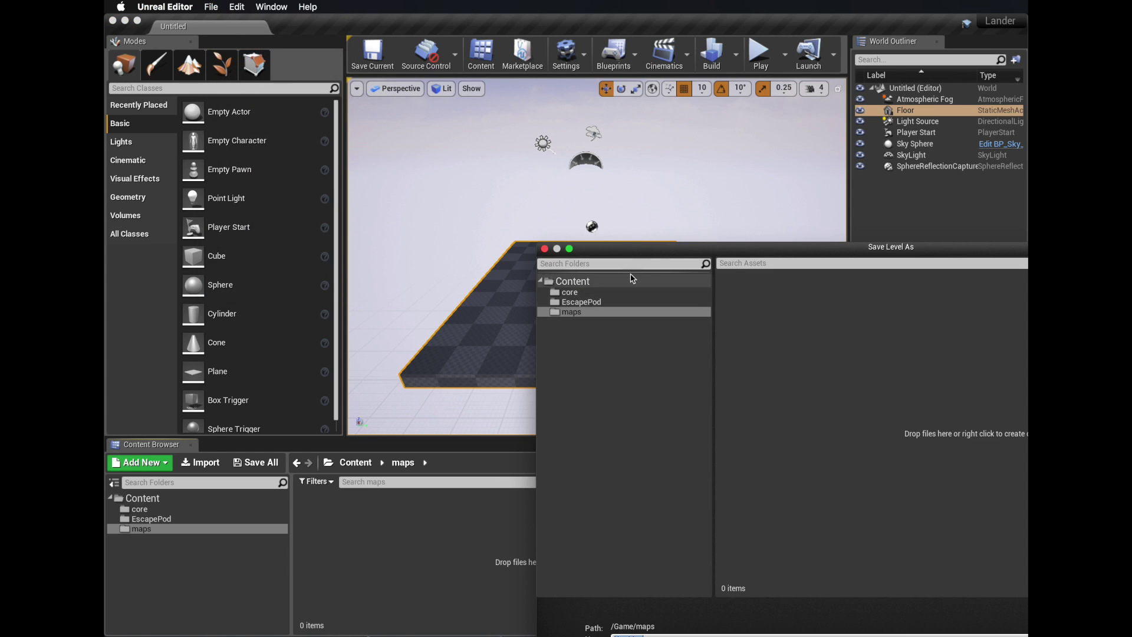
click(414, 555)
text(Map)
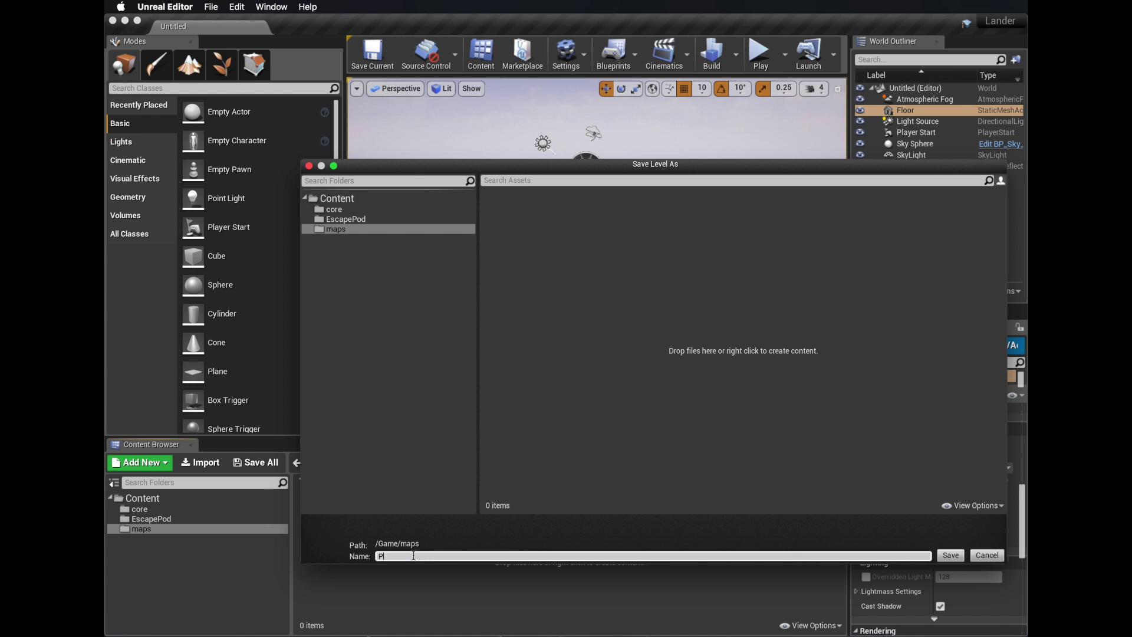
key(Return)
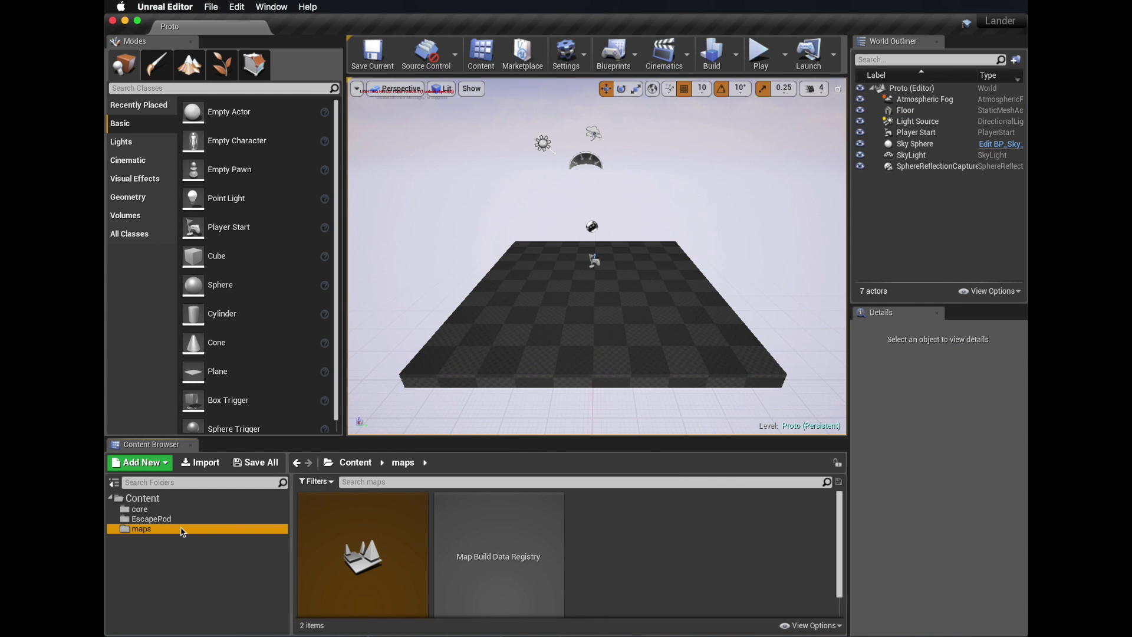
click(169, 510)
Step: Add a Blueprint Class with parent Game Mode Base in core, renamed EscapePodGameMode
click(430, 553)
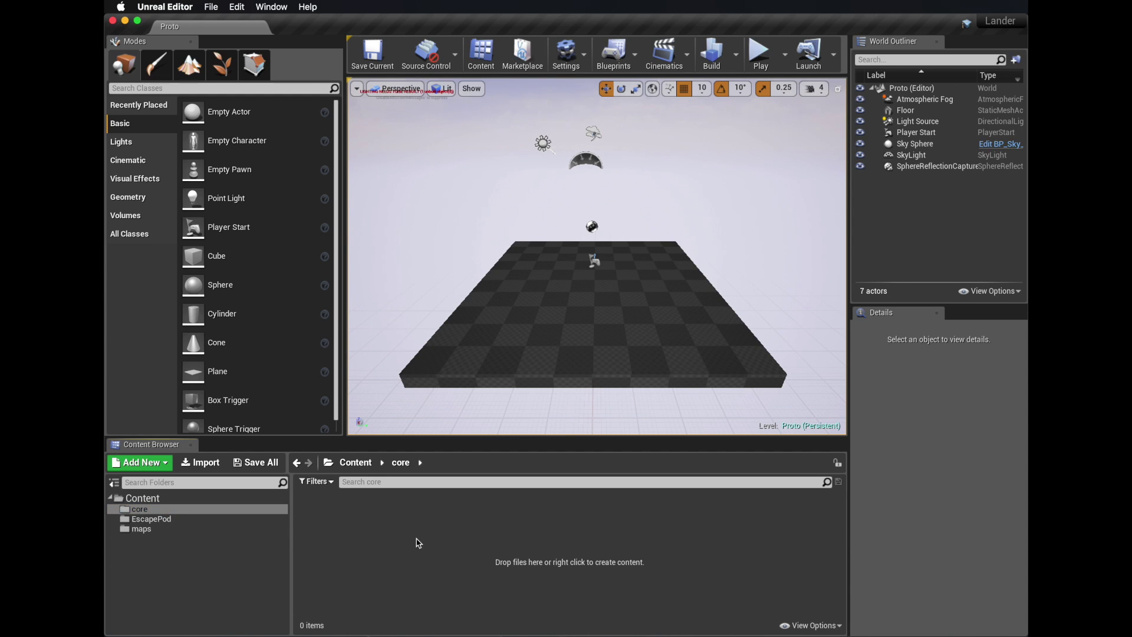
right_click(446, 536)
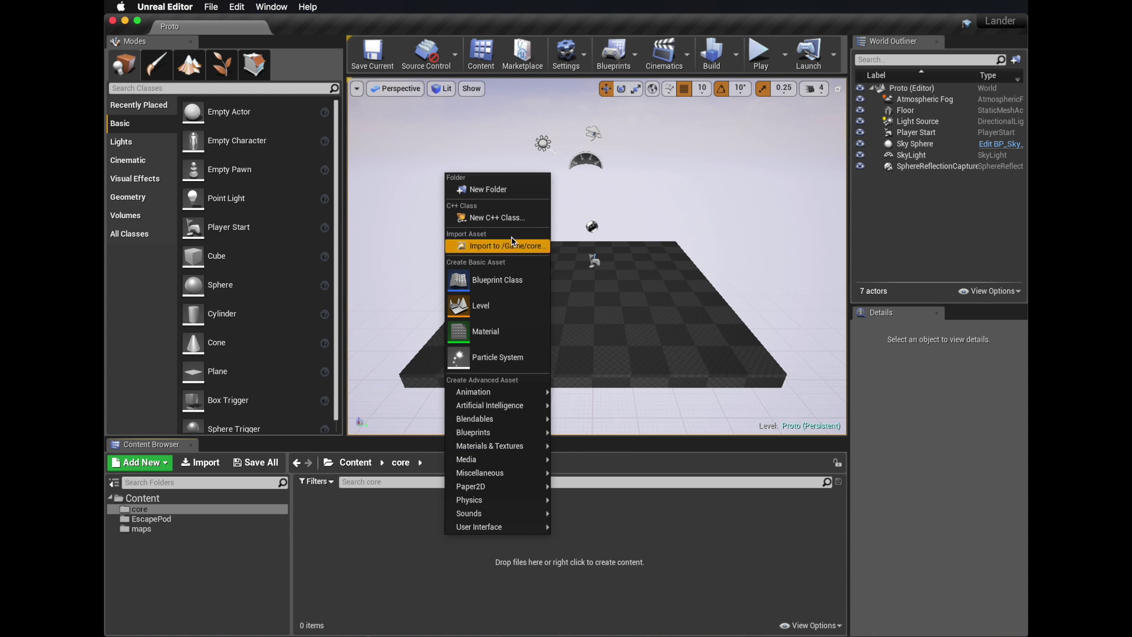
click(502, 277)
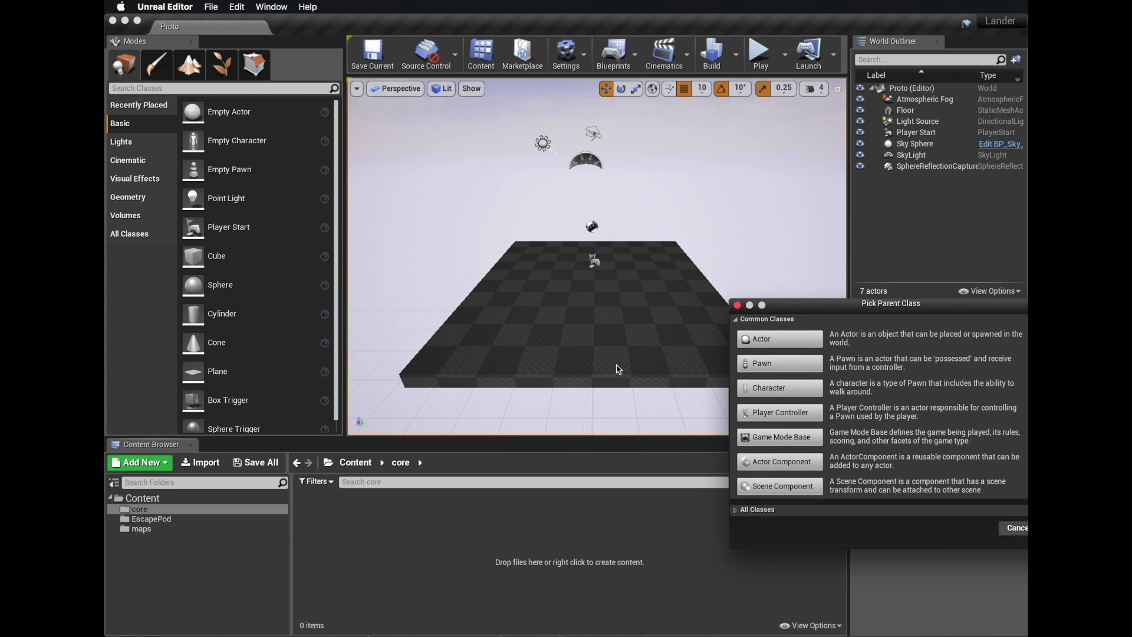
click(780, 437)
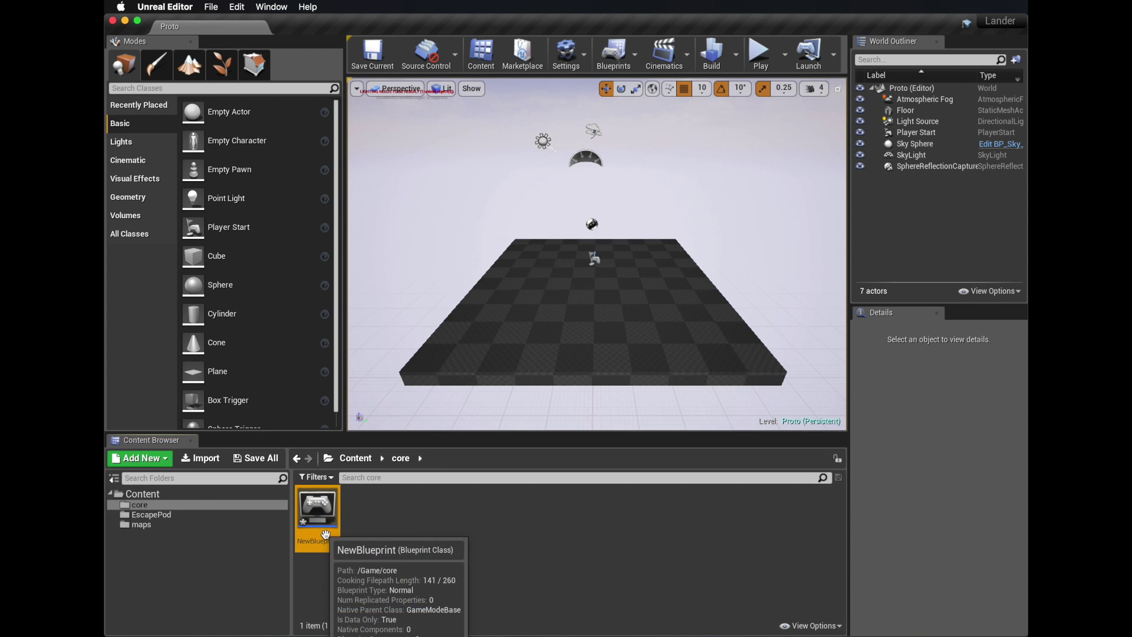
right_click(326, 533)
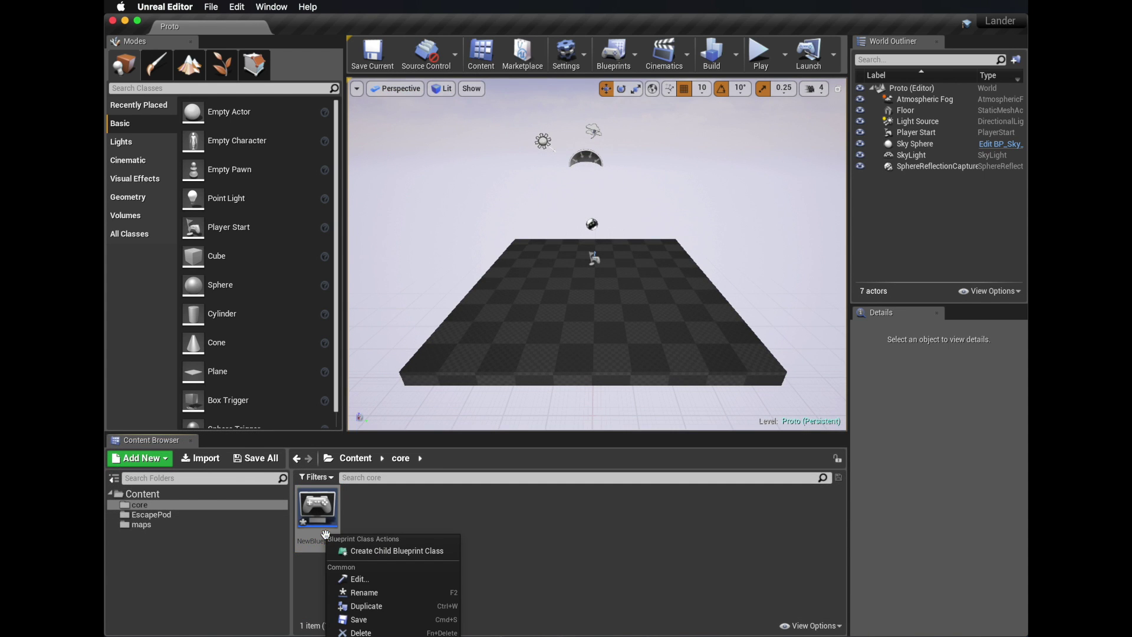
click(386, 589)
text(Escape)
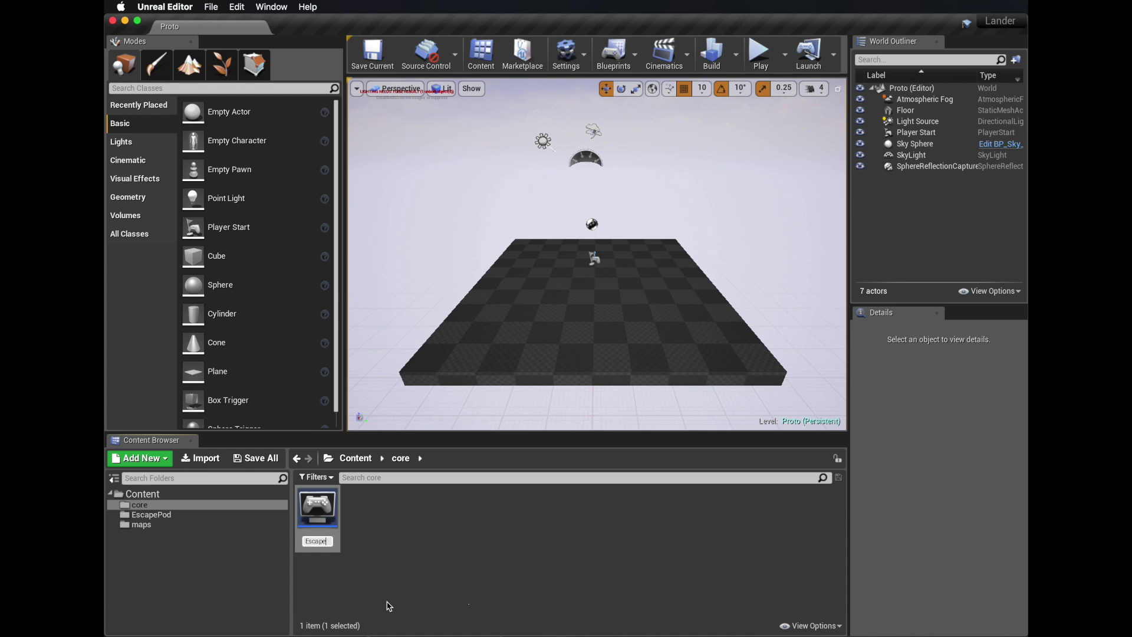
text(Pod)
text(Game)
text(Mode)
key(Return)
click(439, 589)
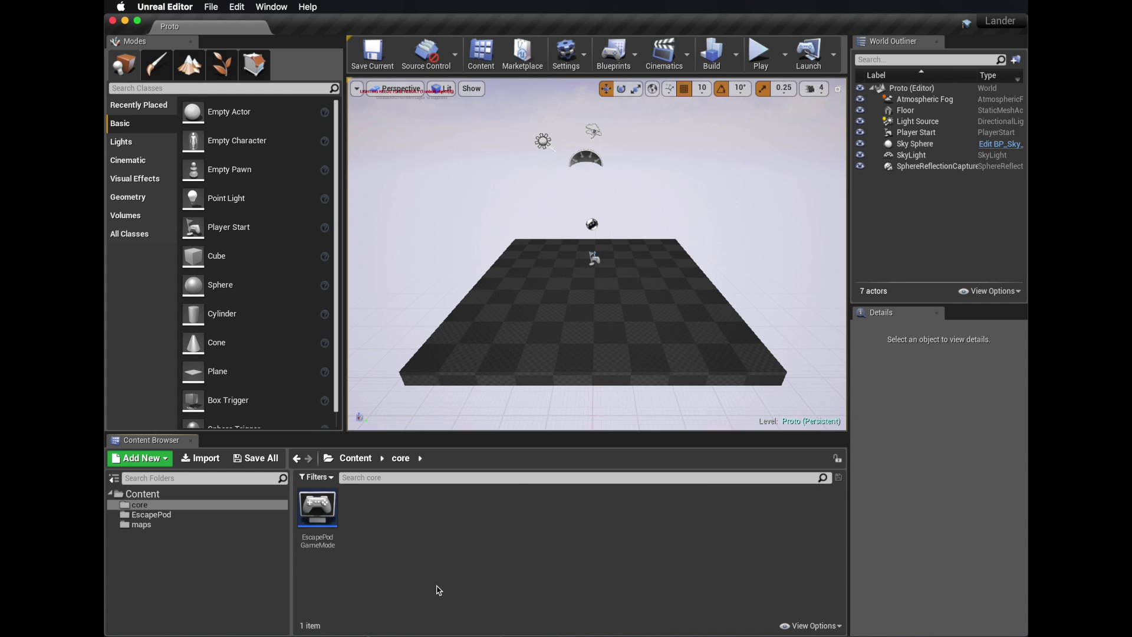
click(318, 508)
click(449, 532)
Step: Start a new Blueprint Class in EscapePod and center the Pick Parent Class dialog
click(149, 514)
right_click(381, 536)
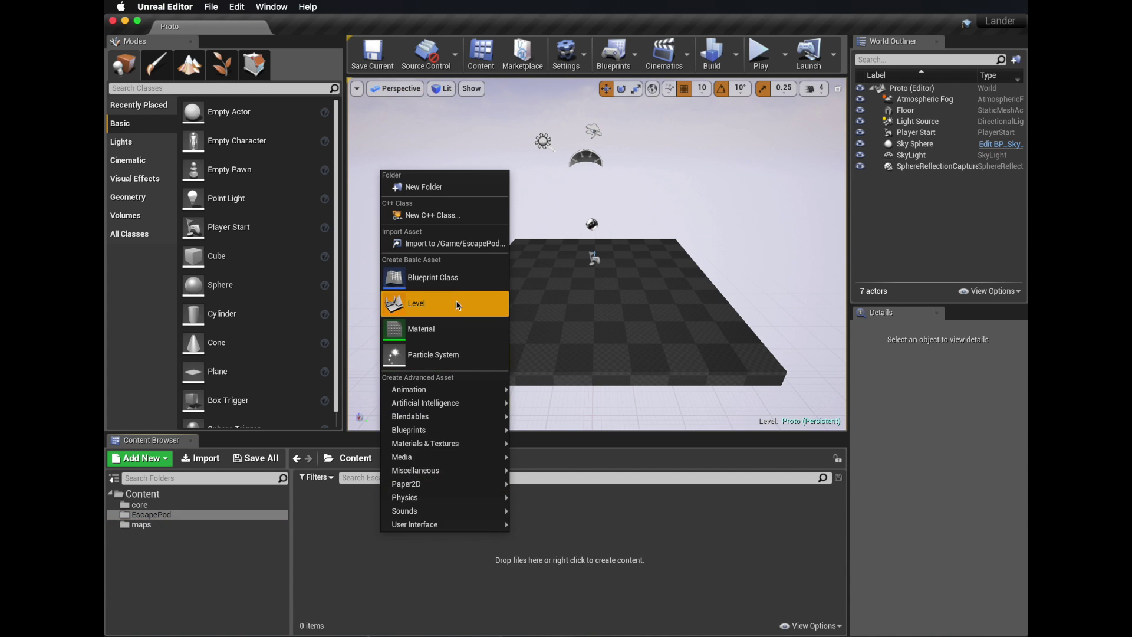
click(436, 277)
drag(761, 305, 534, 231)
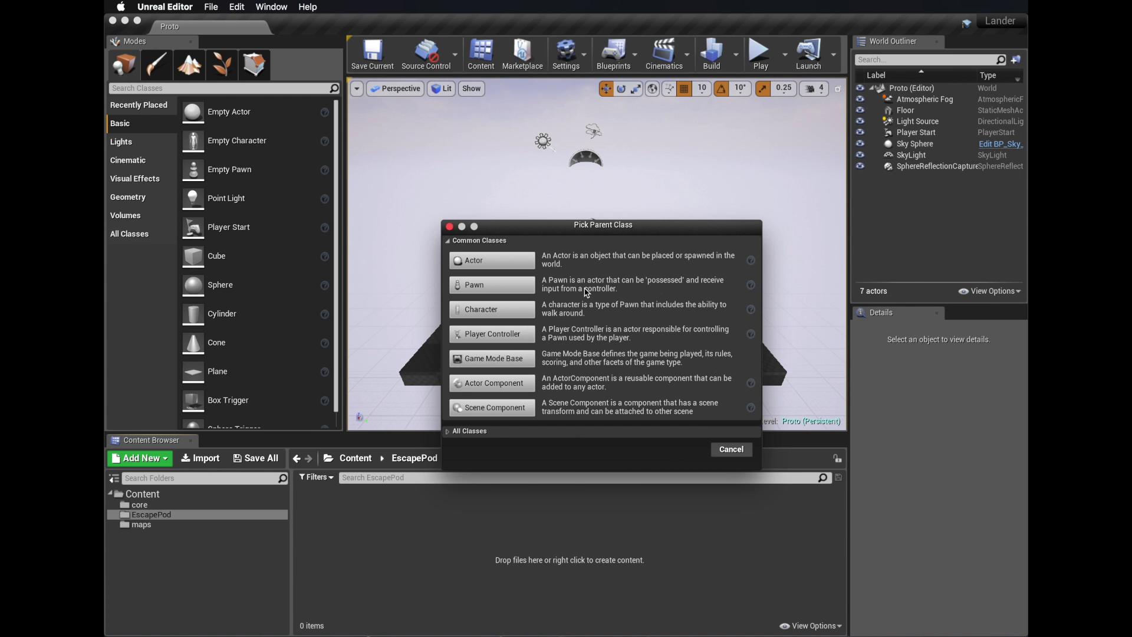
Step: Pick Pawn as the parent, name the blueprint BP_EscapePod, and save it
click(508, 286)
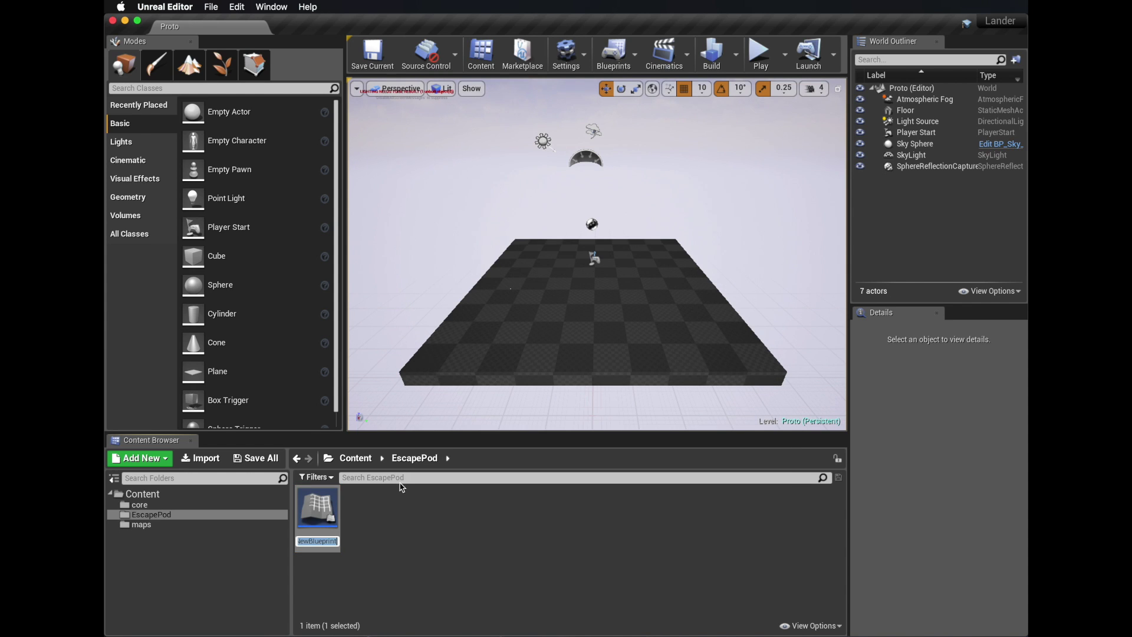
text(BP_EscapePod)
key(Return)
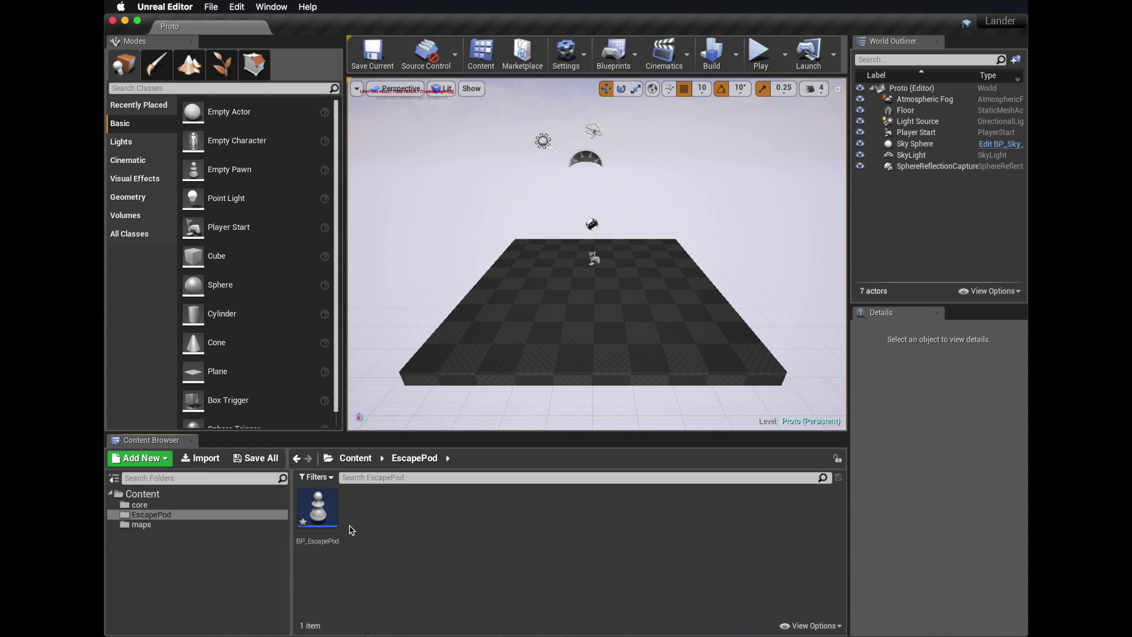
mouse_move(357, 524)
click(316, 517)
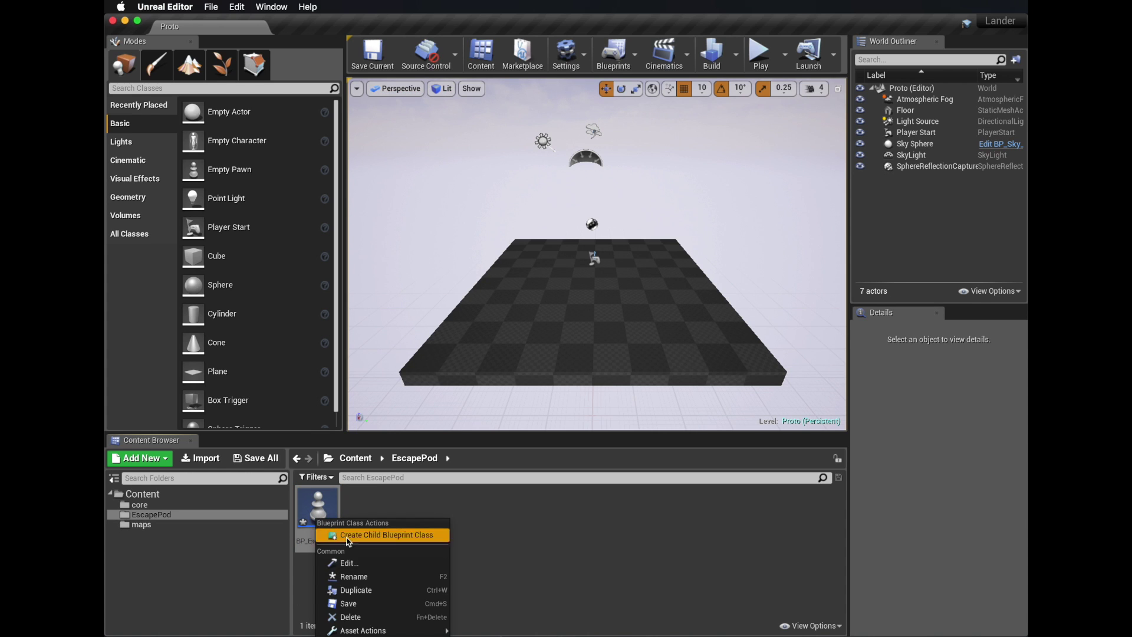
click(349, 603)
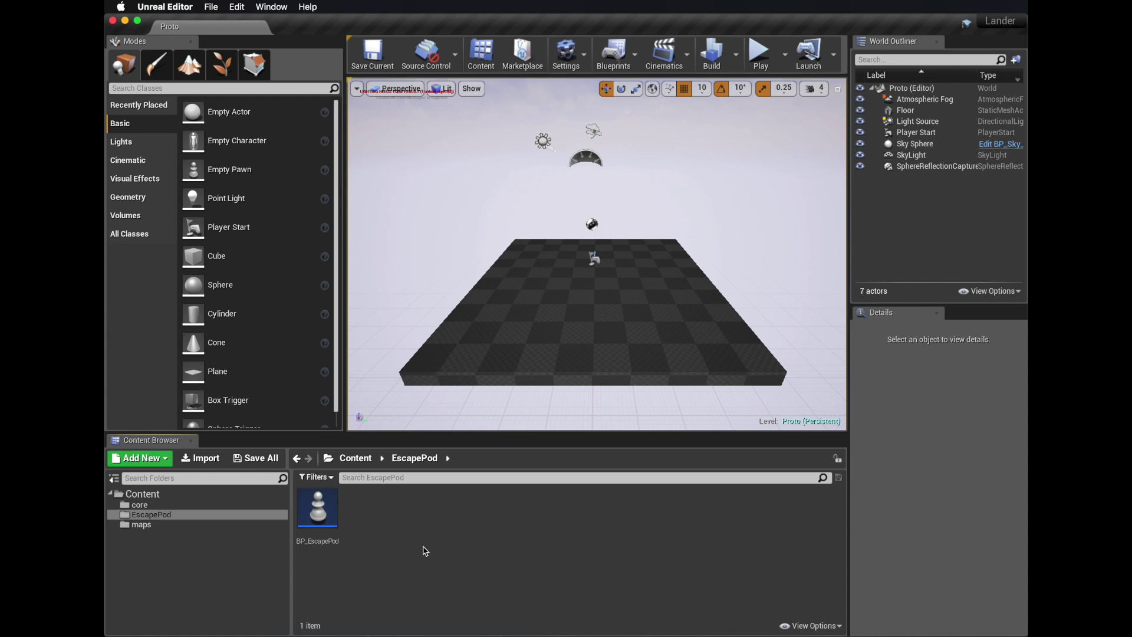
Step: Open EscapePodGameMode from core in a docked Blueprint editor with a wider details panel
click(139, 505)
click(322, 512)
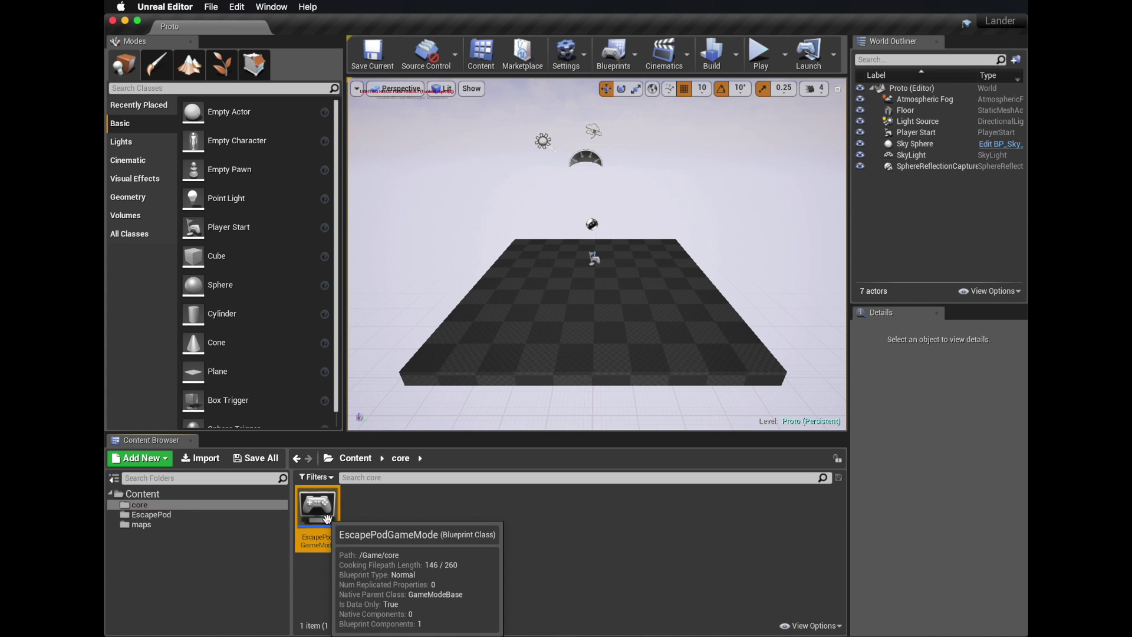
double_click(323, 517)
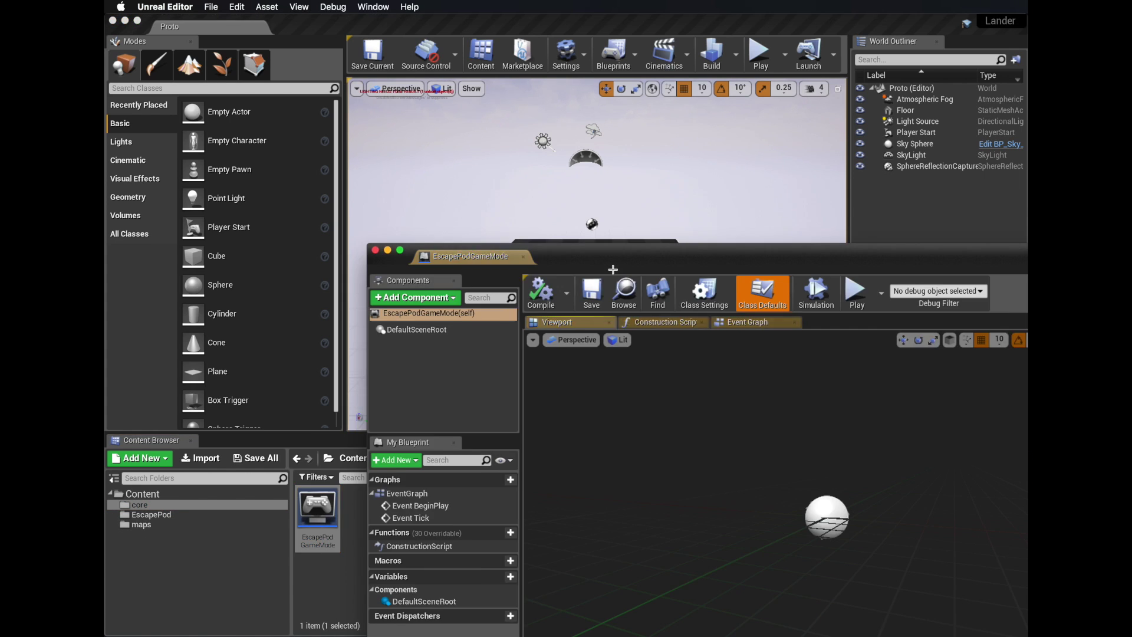
drag(470, 255, 330, 26)
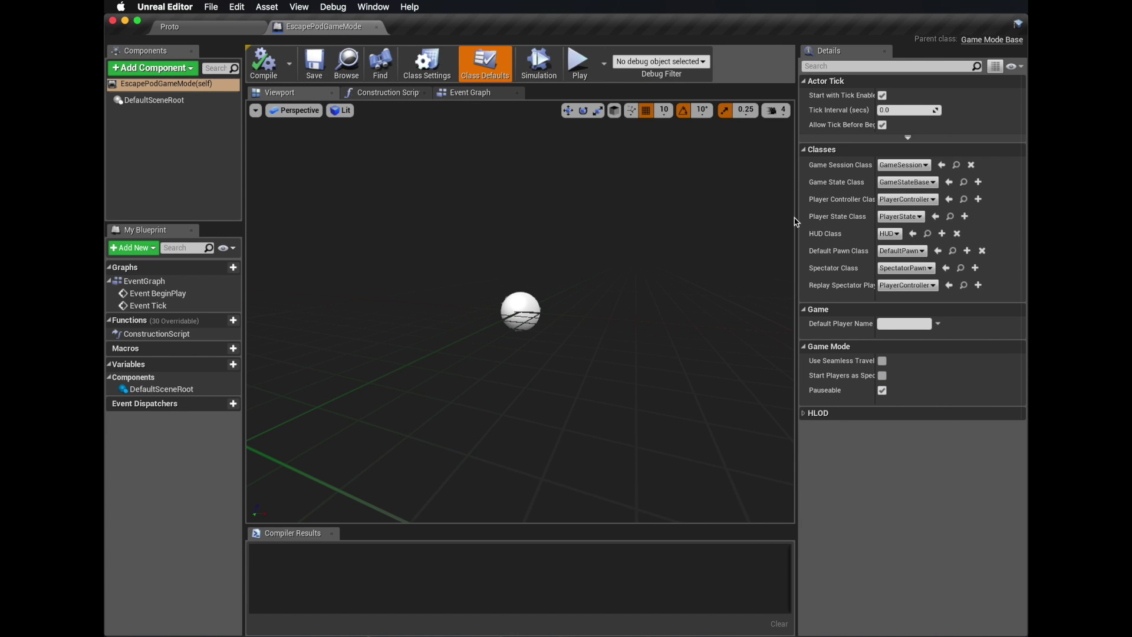
drag(797, 217, 730, 215)
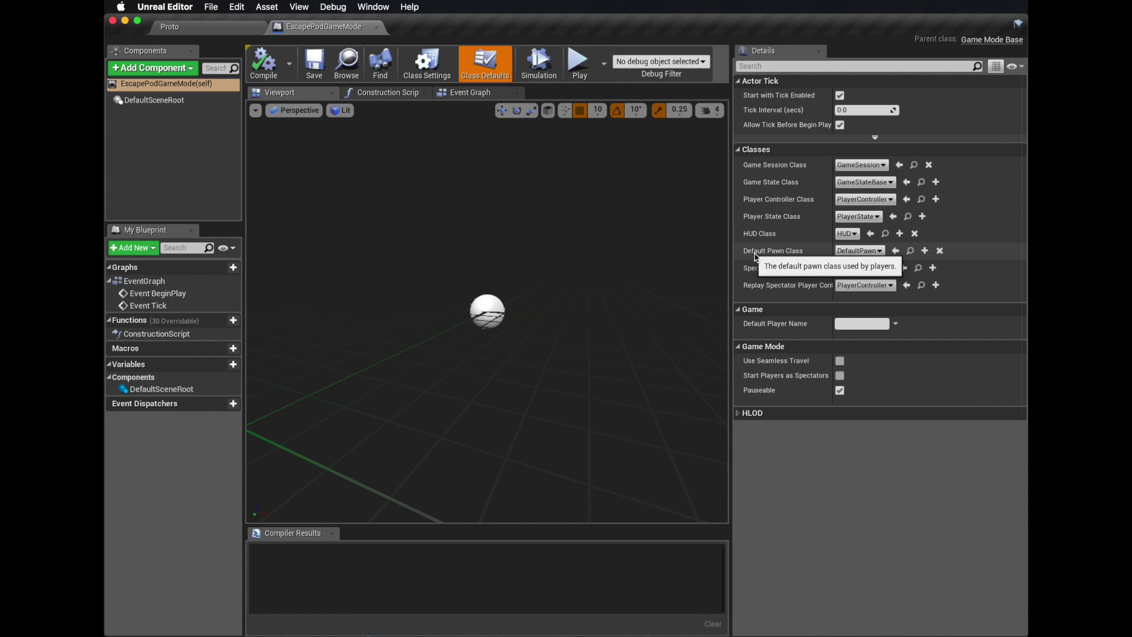
Step: Set Default Pawn Class to BP_EscapePod, save the game mode, and close its editor
click(877, 252)
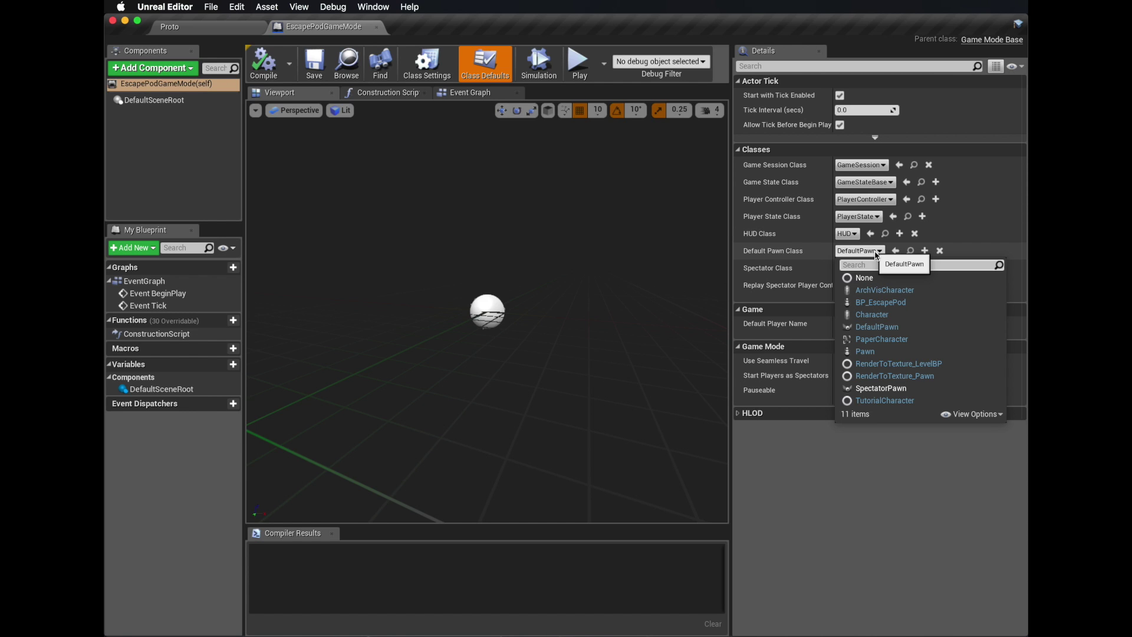
click(904, 302)
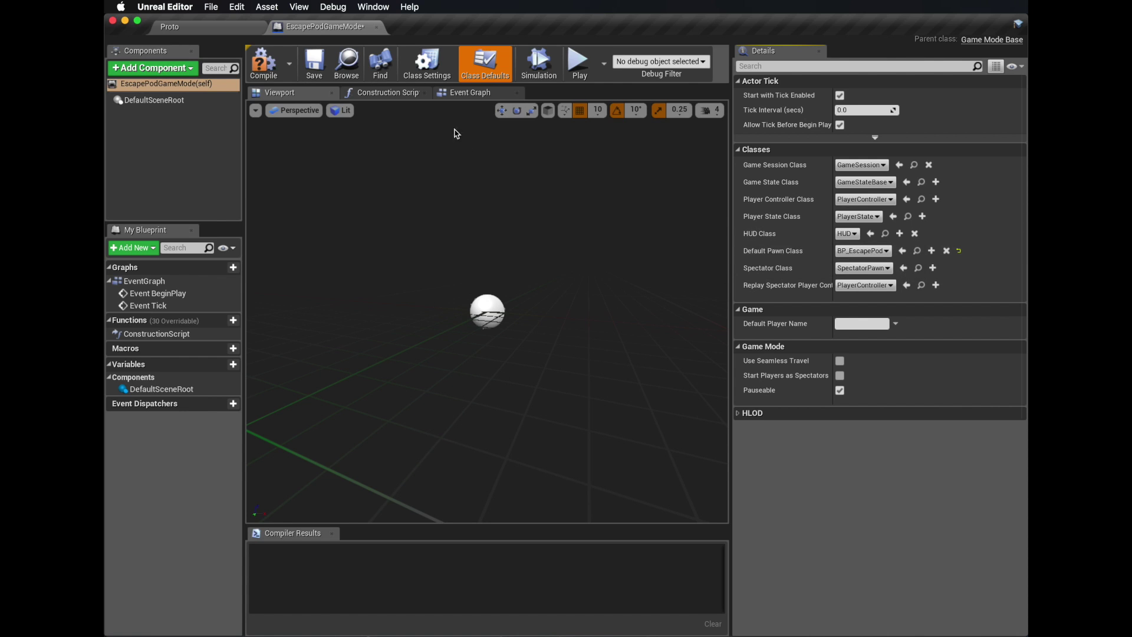
click(320, 71)
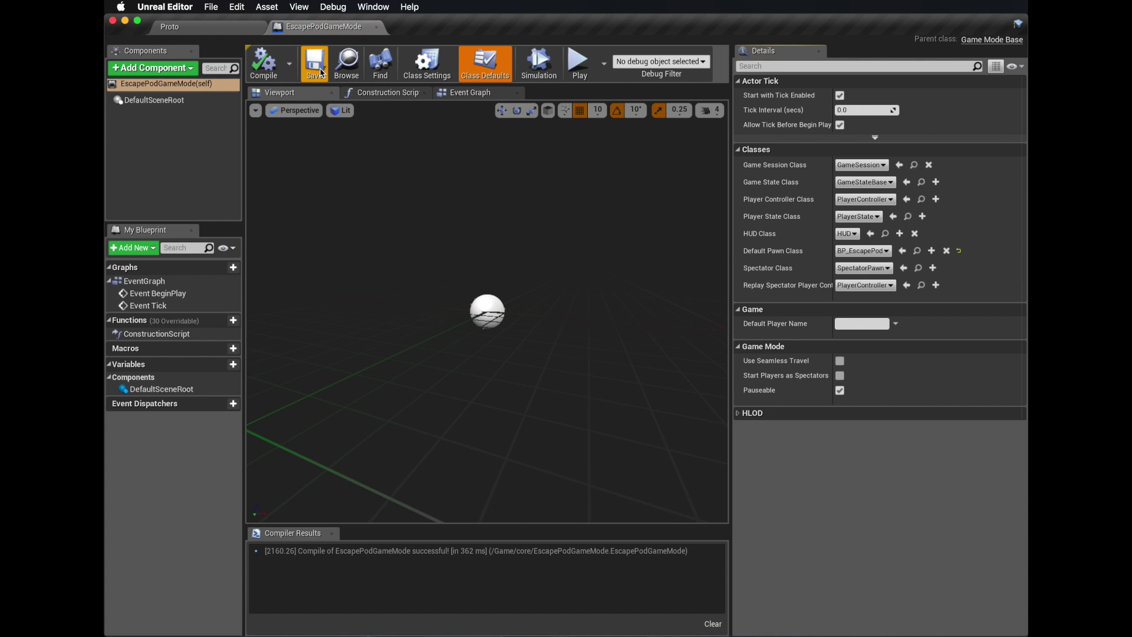
click(376, 27)
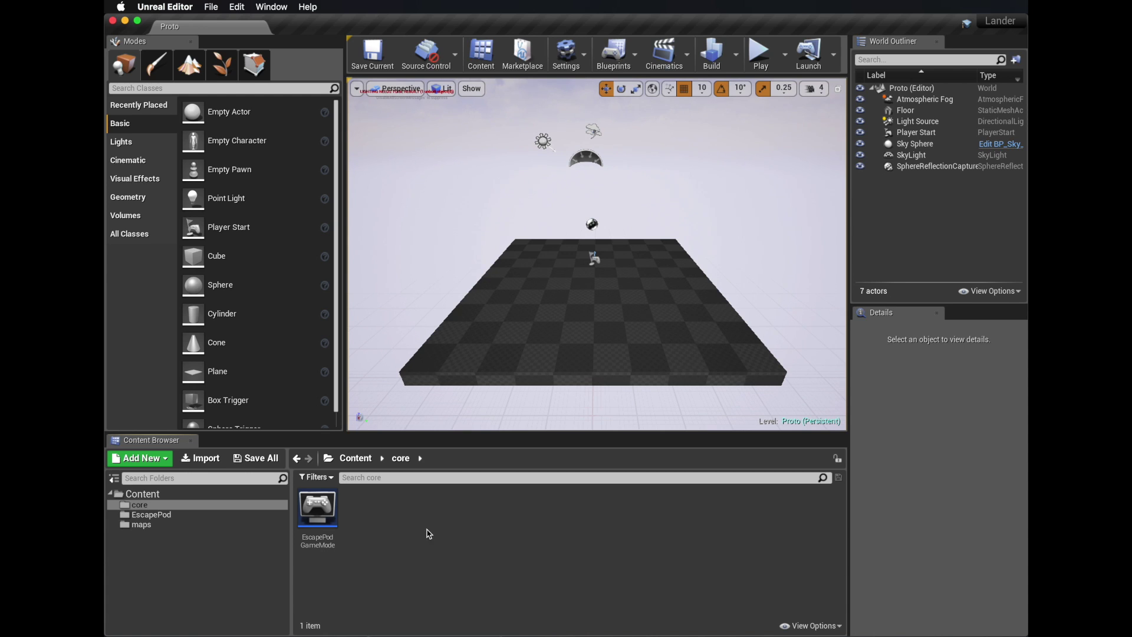
Step: In Project Settings' Maps & Modes, set Default GameMode to EscapePodGameMode
click(211, 8)
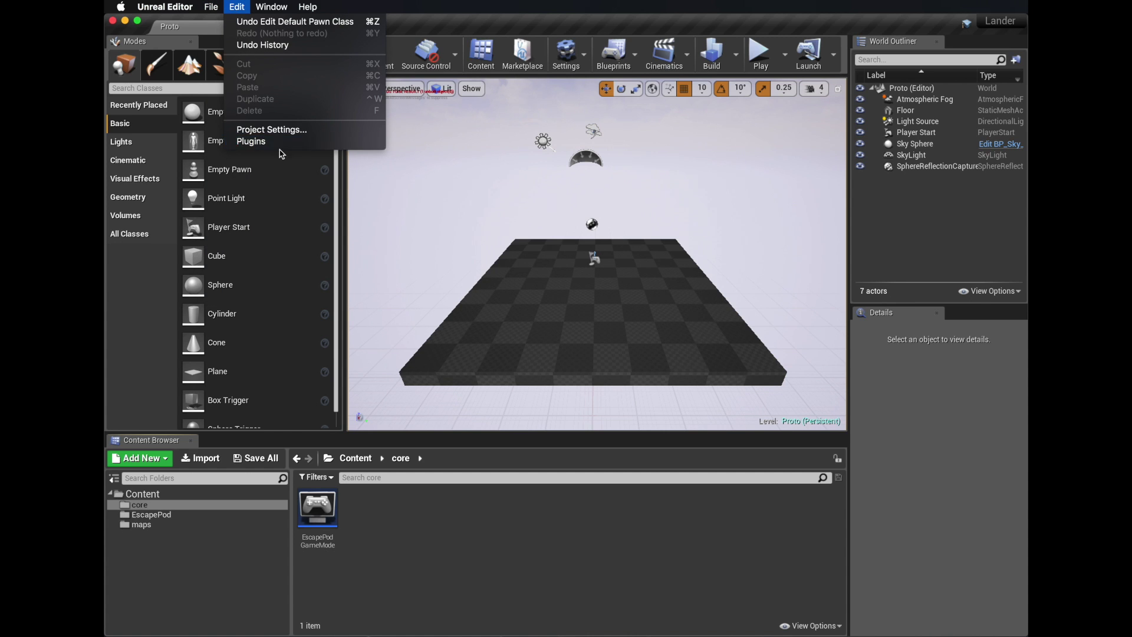
click(285, 131)
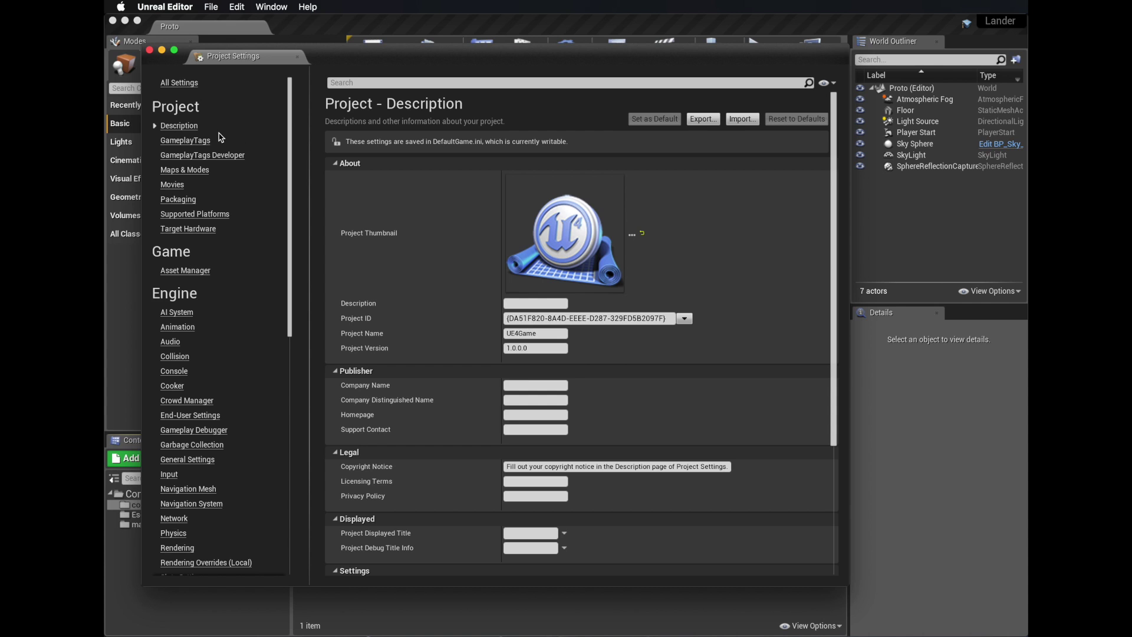
click(197, 170)
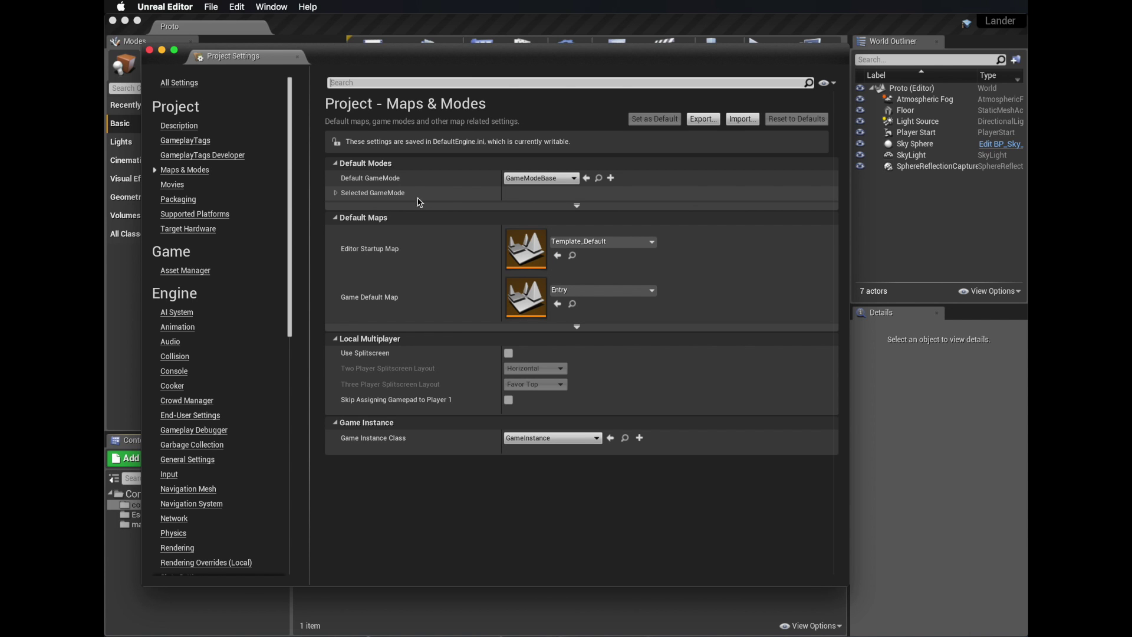
click(572, 178)
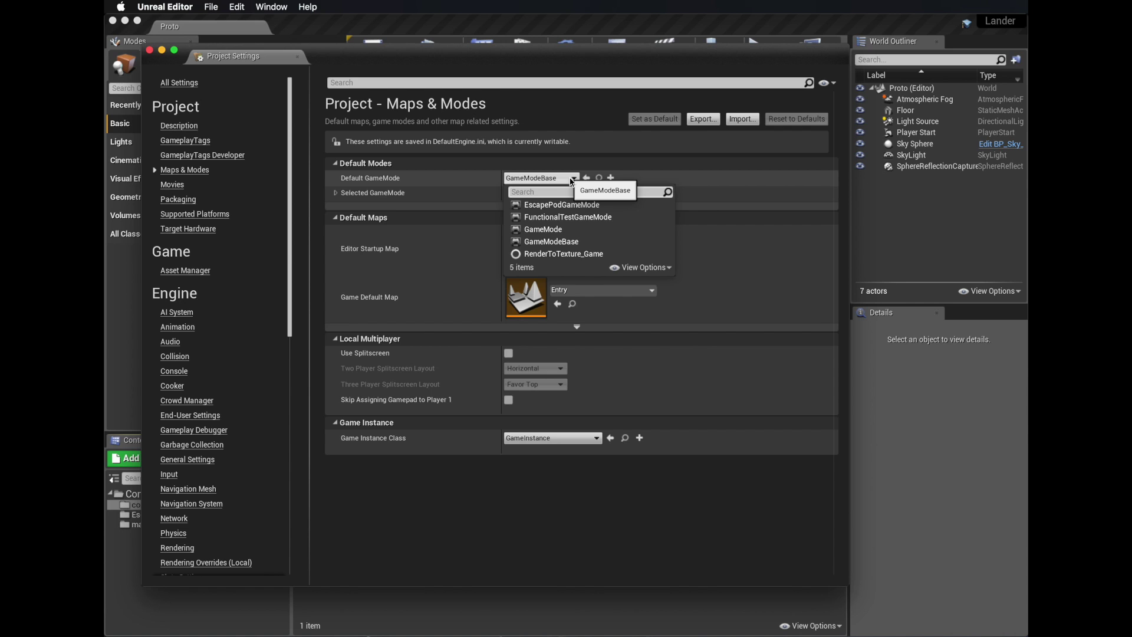
click(568, 206)
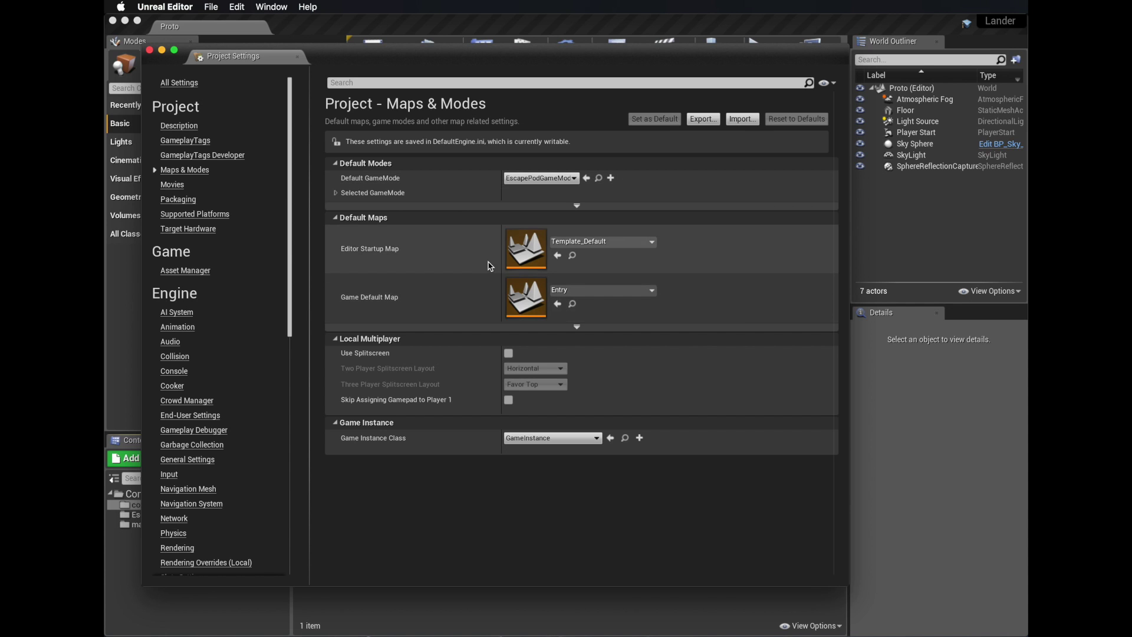
Step: Make Proto both the Editor Startup Map and the Game Default Map
click(621, 247)
click(596, 382)
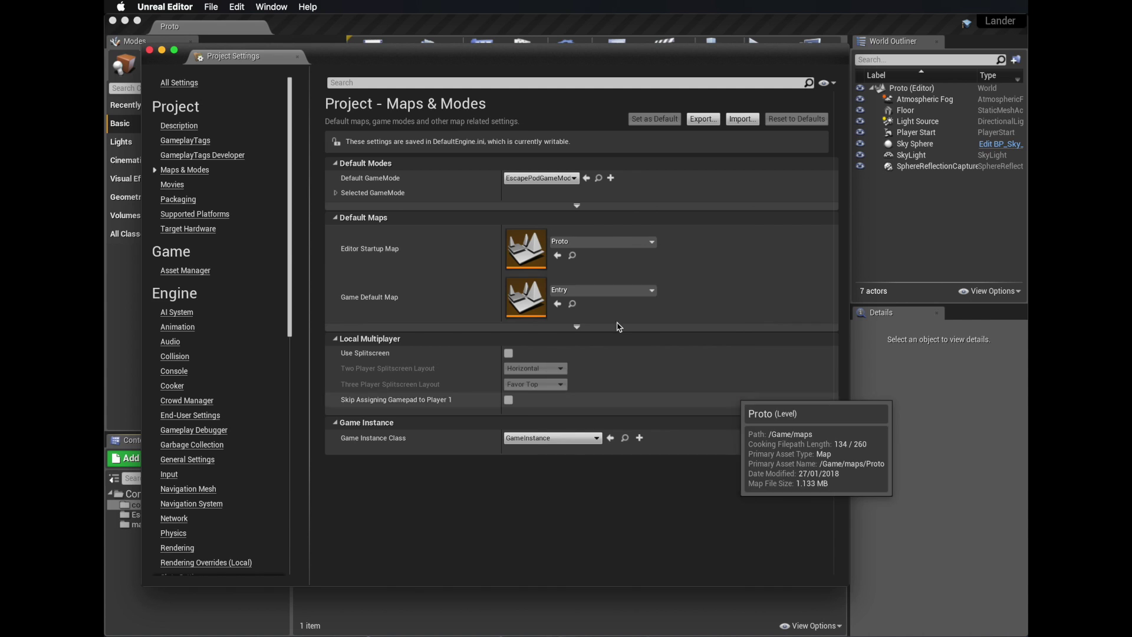
click(616, 295)
click(614, 443)
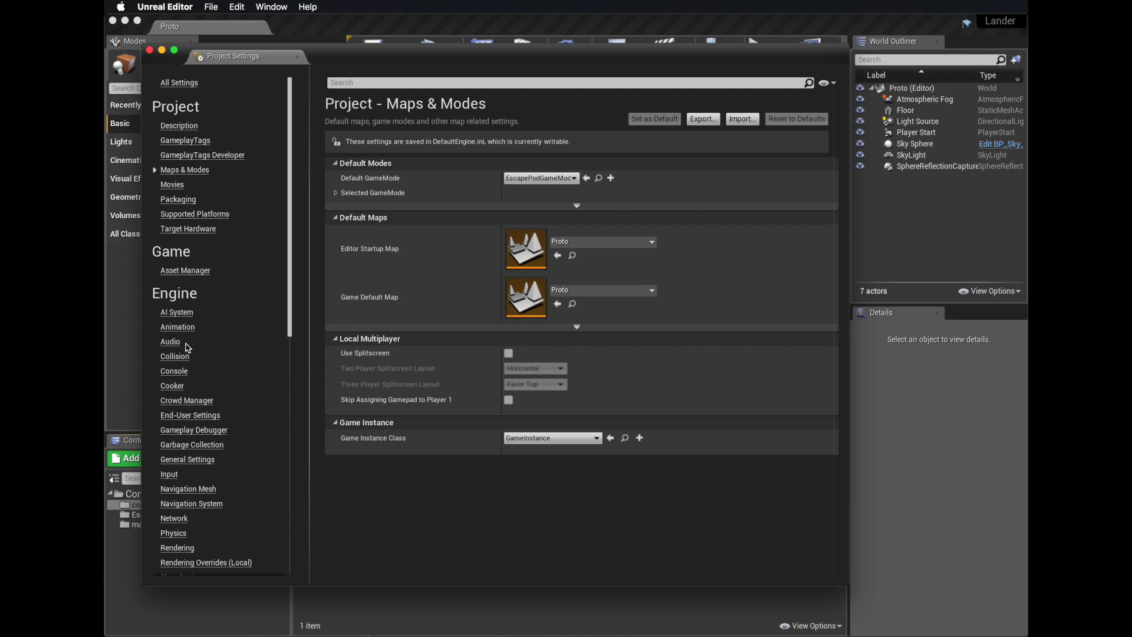
Step: In the Input settings, add a MainThruster action mapping bound to Space Bar
click(170, 475)
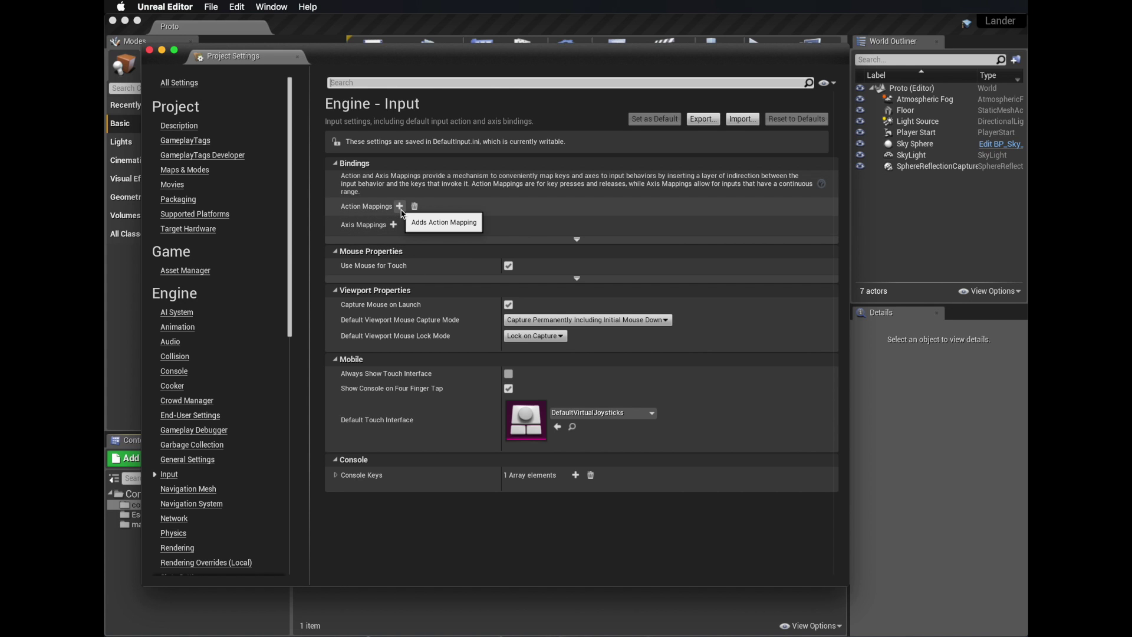
click(400, 206)
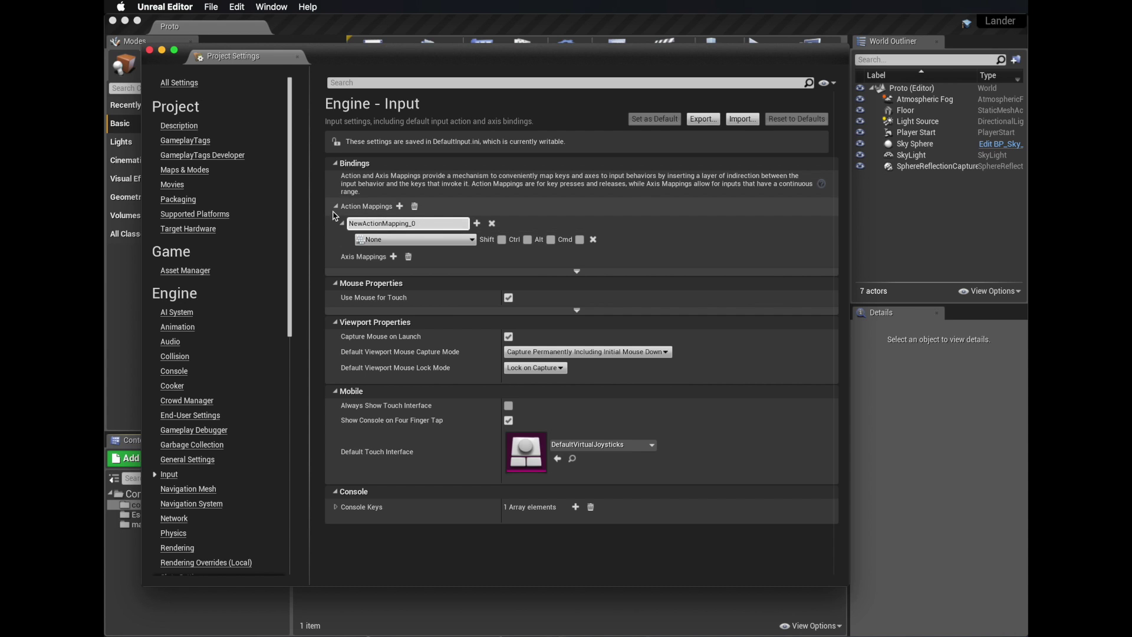
click(423, 222)
text(MainThruster)
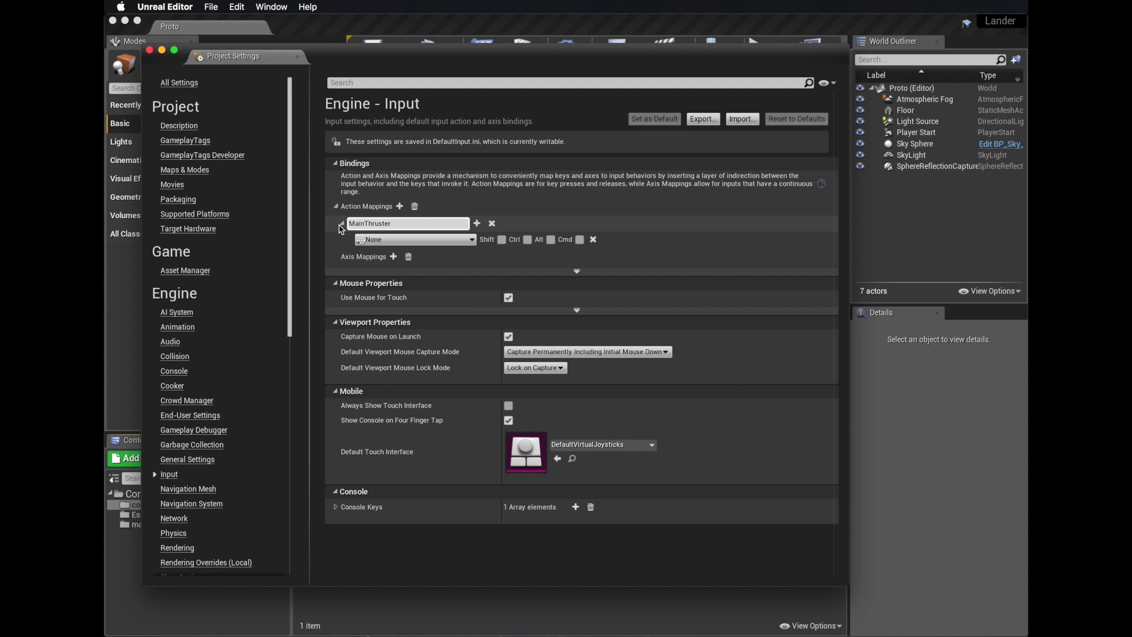
click(411, 240)
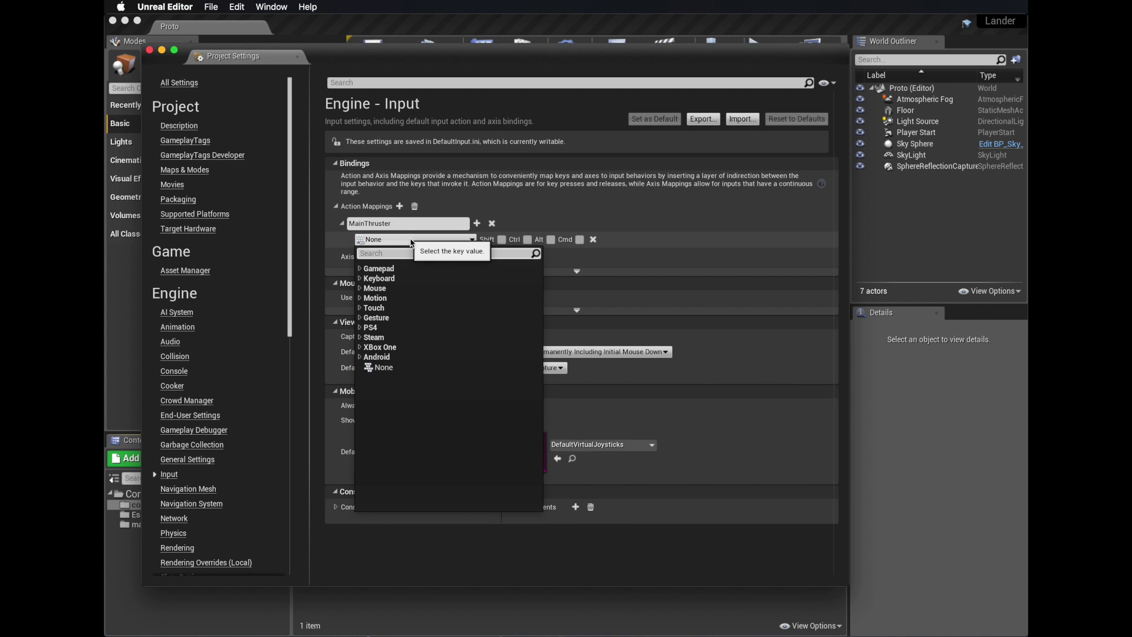
text(sp)
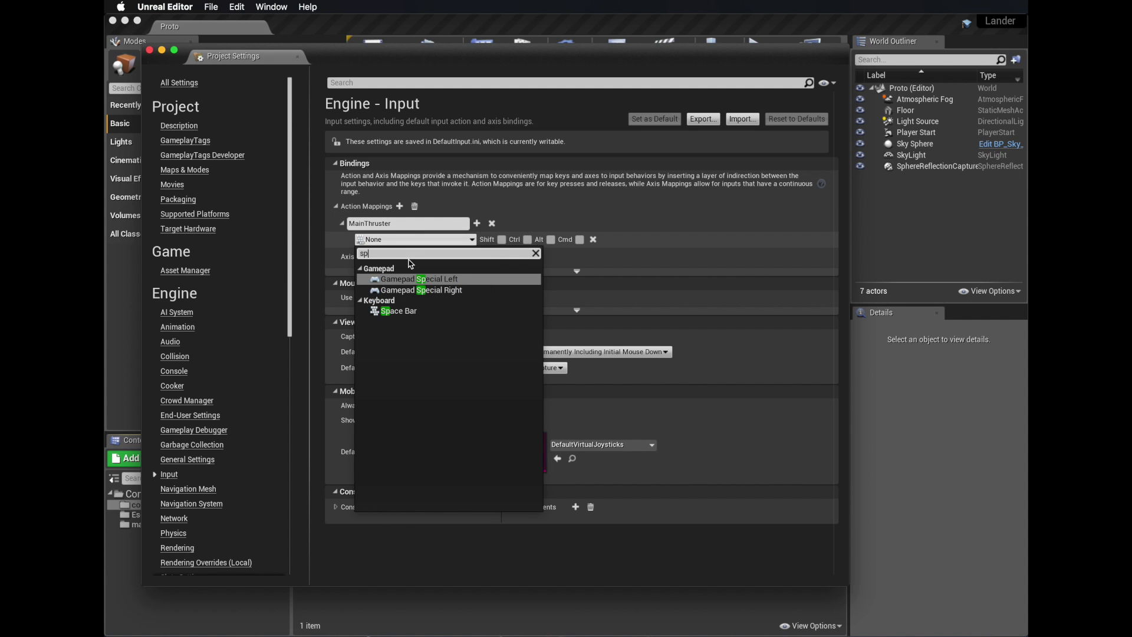
click(398, 311)
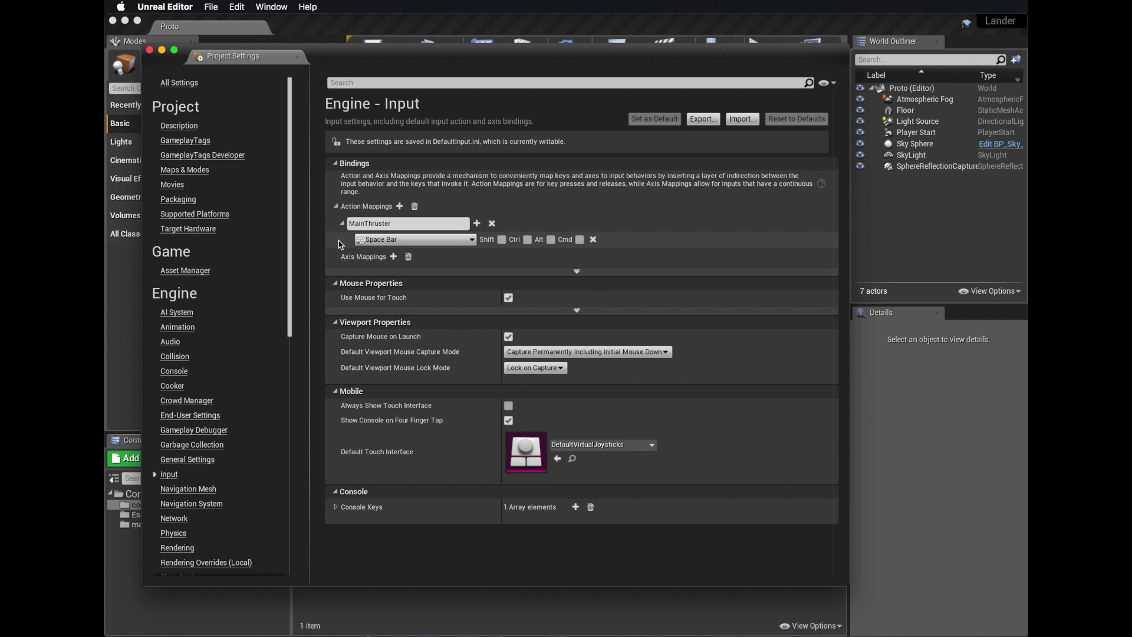
Step: Add a RollLeft axis mapping bound to the Left key
click(393, 257)
click(393, 257)
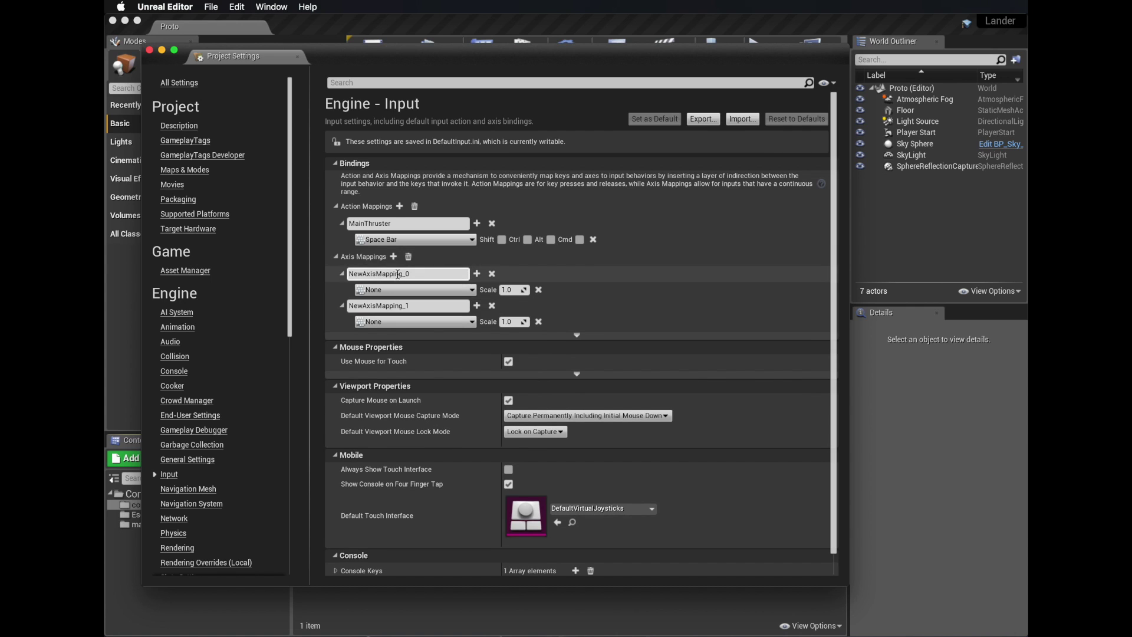
click(406, 274)
text(RollLeft)
click(378, 290)
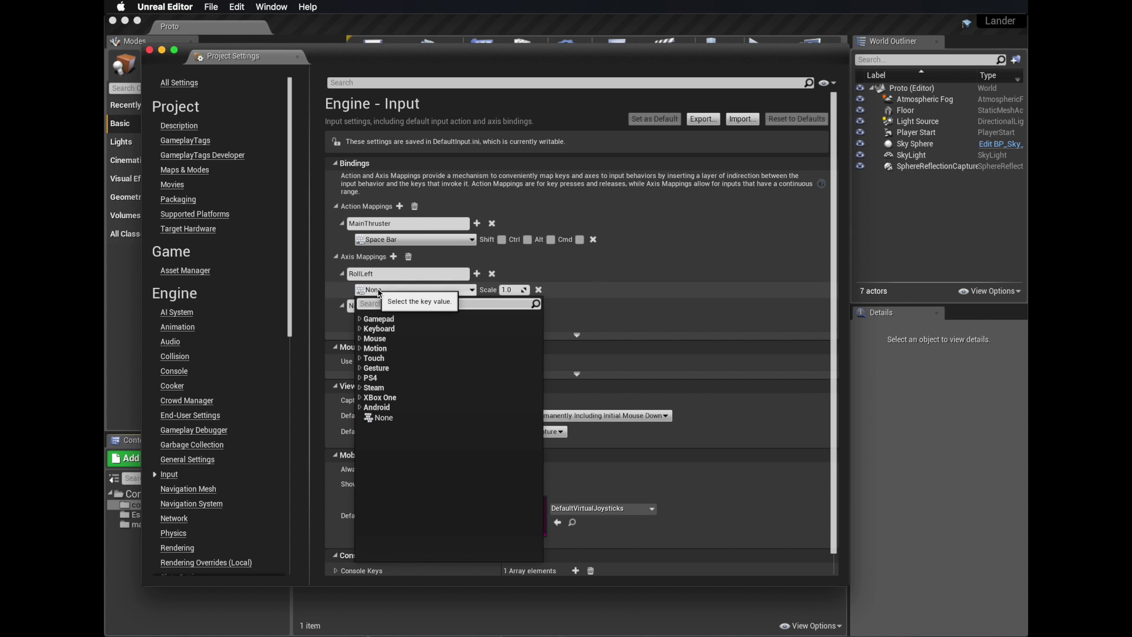
text(left)
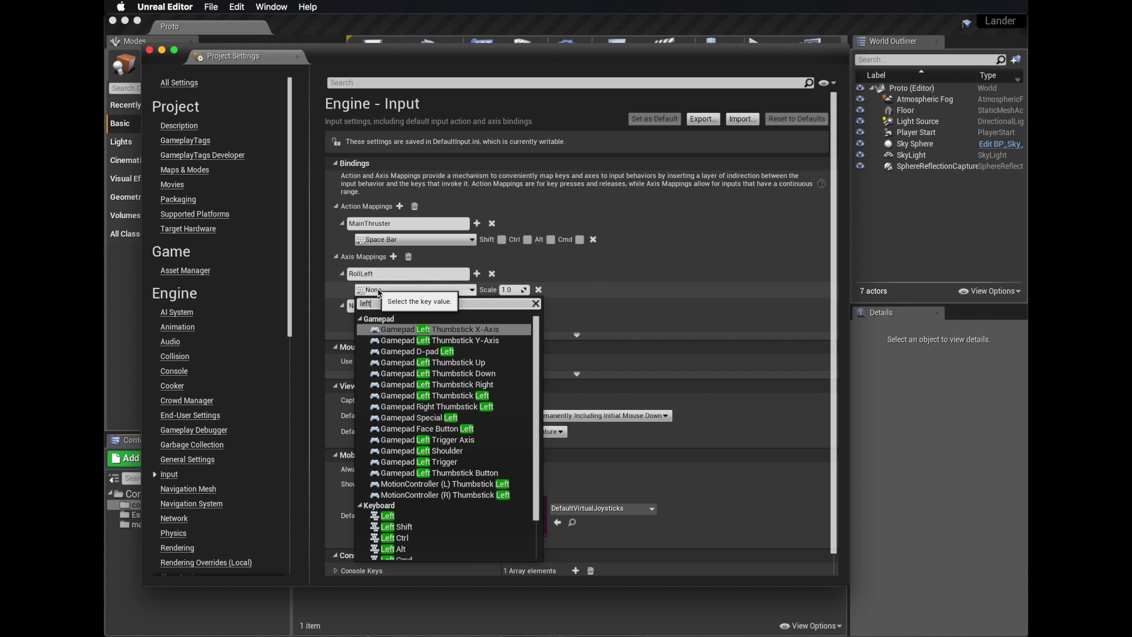
click(392, 518)
Step: Add a RollRight axis mapping bound to the Right key
click(389, 305)
text(RollRight)
click(393, 322)
text(right)
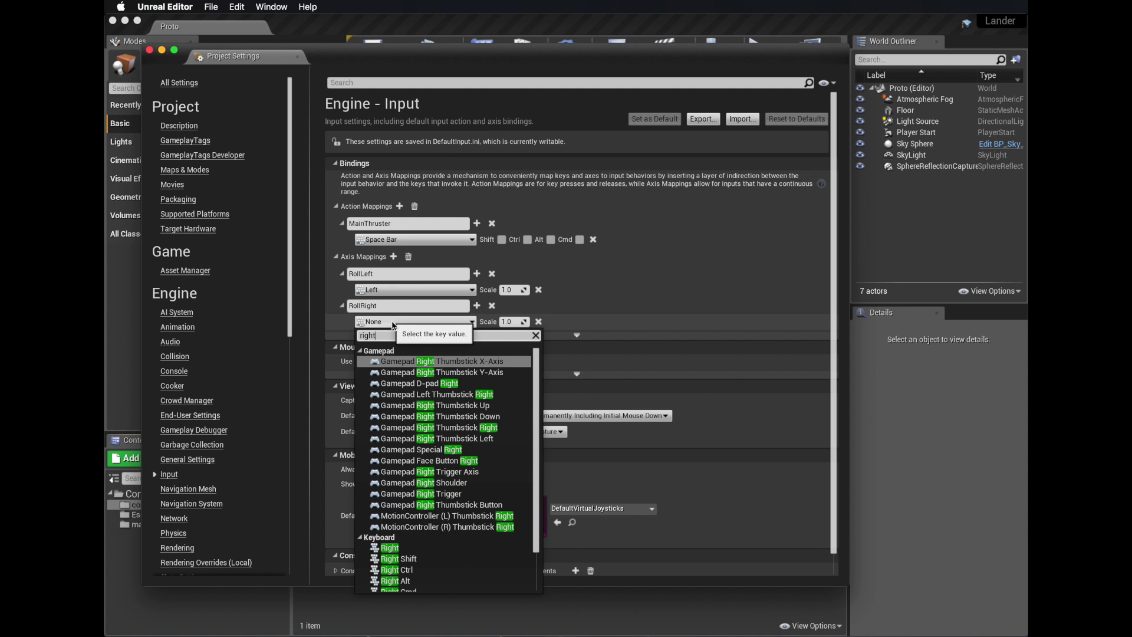
click(414, 529)
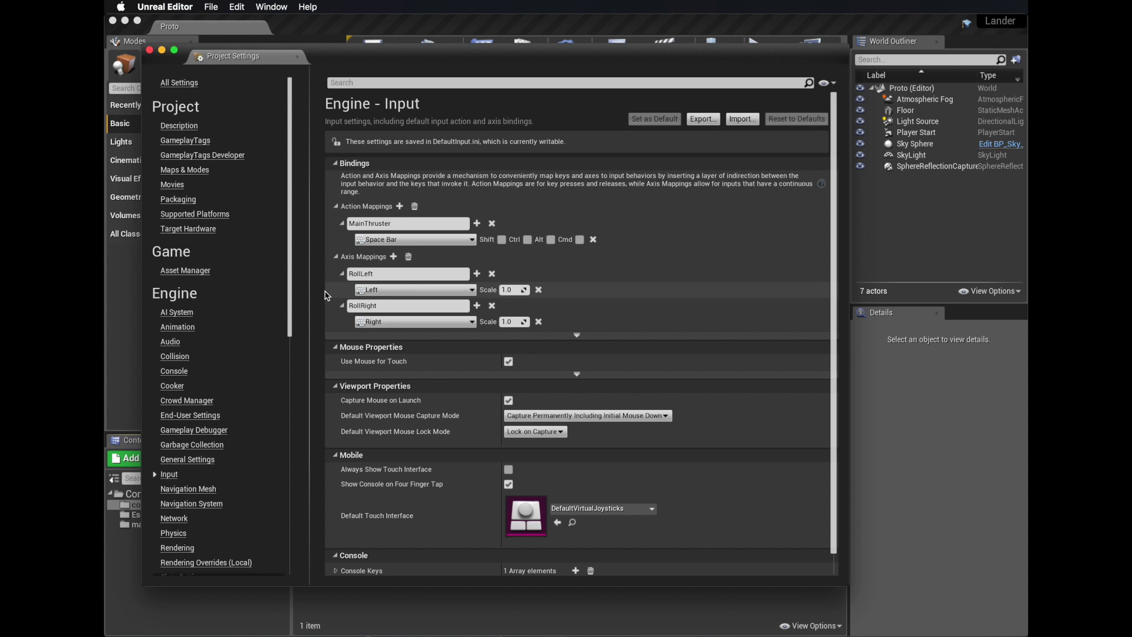
Step: Close Project Settings, select the Floor, and set its X and Y scale to 50
click(150, 51)
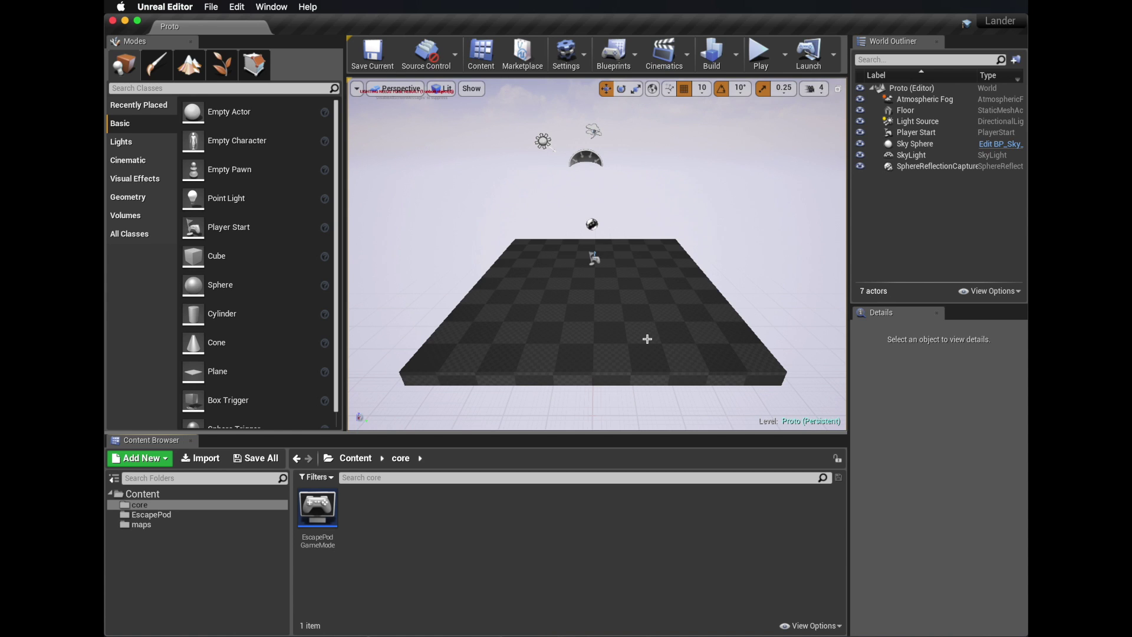
click(611, 337)
scroll(855, 457, up, 5)
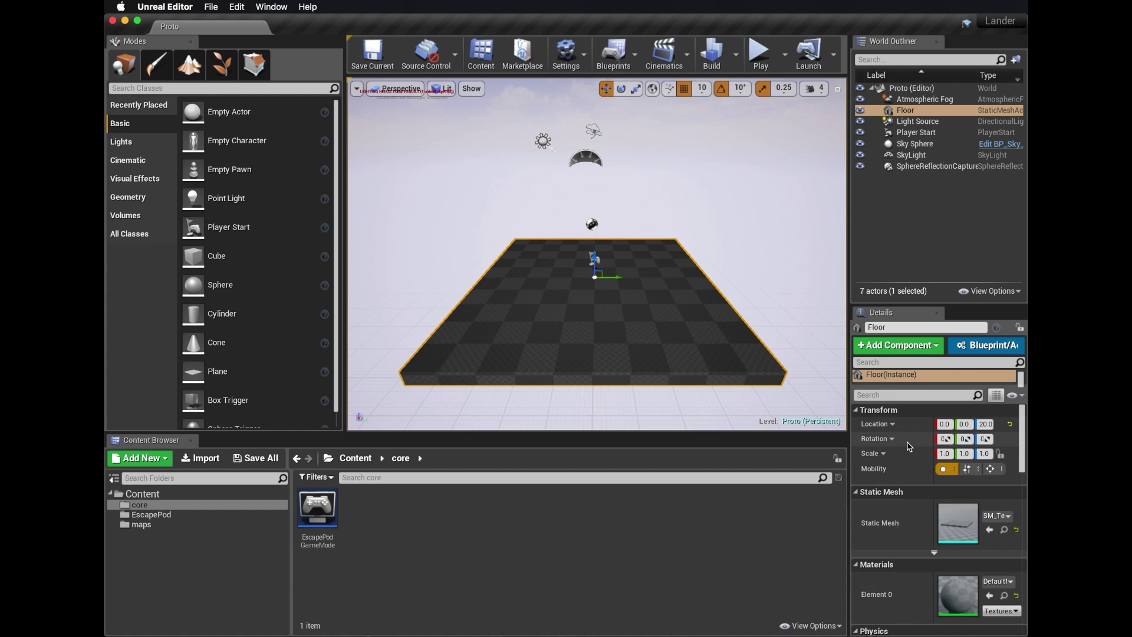
drag(854, 457, 815, 457)
click(934, 453)
text(50)
key(Tab)
text(50)
key(Tab)
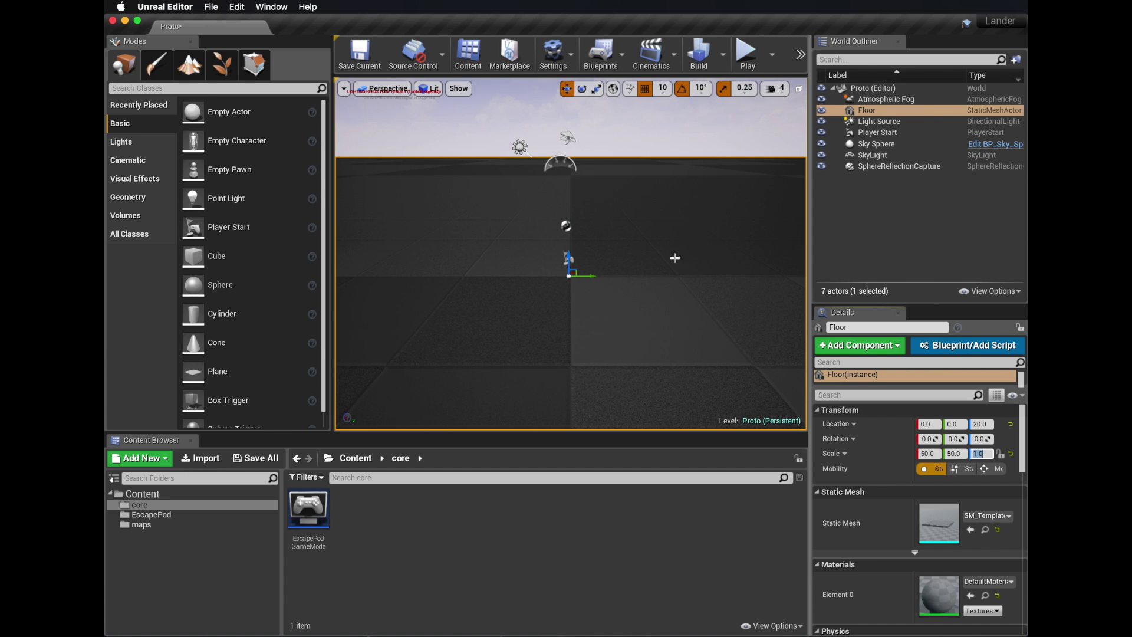
click(1001, 549)
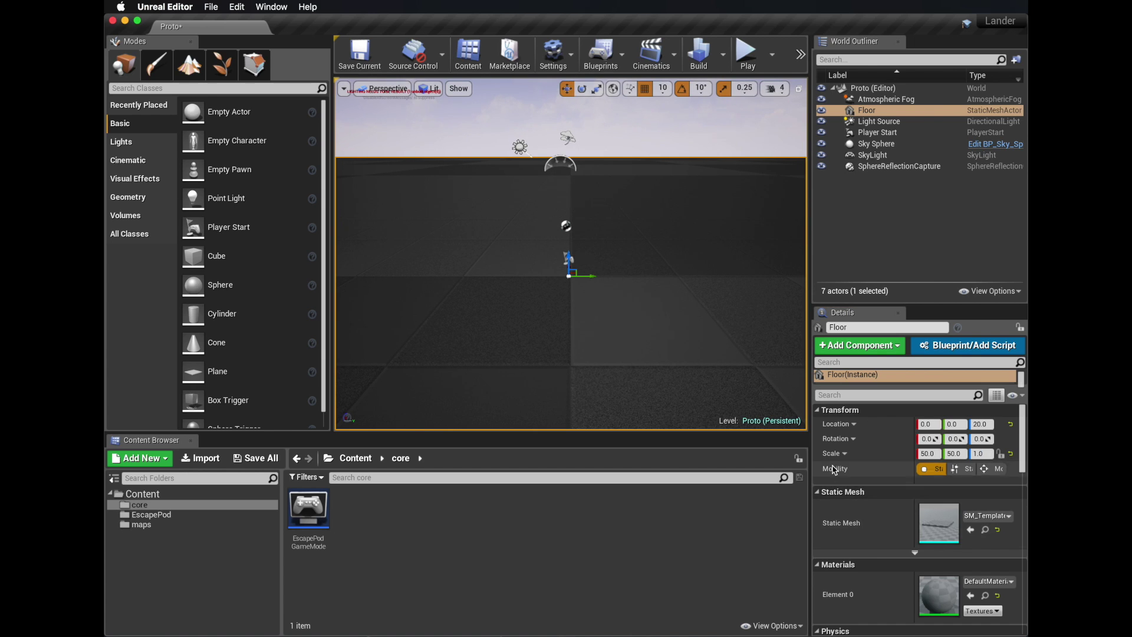
Step: Enable Generate Overlap Events in the Floor's Collision settings
scroll(878, 491, down, 3)
scroll(889, 484, down, 3)
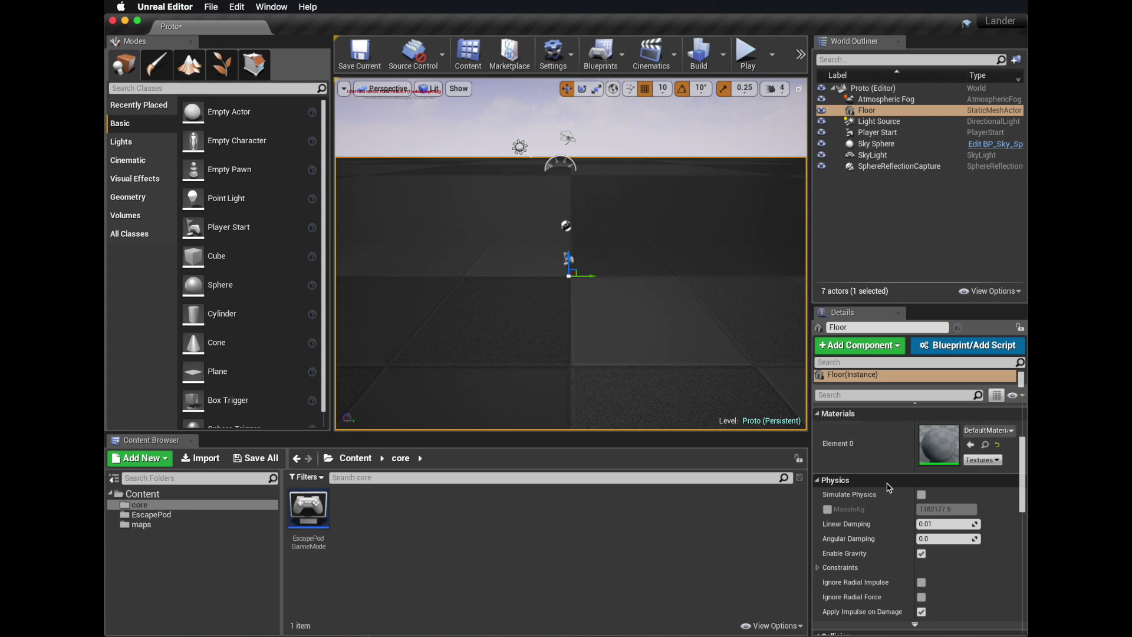
scroll(896, 480, down, 5)
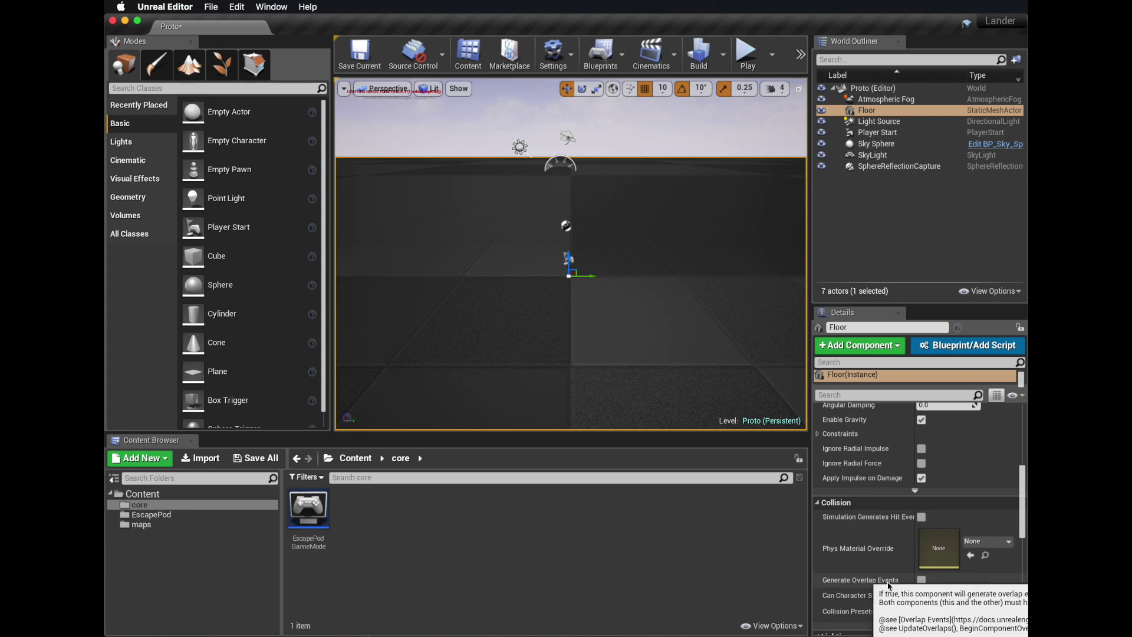
click(922, 581)
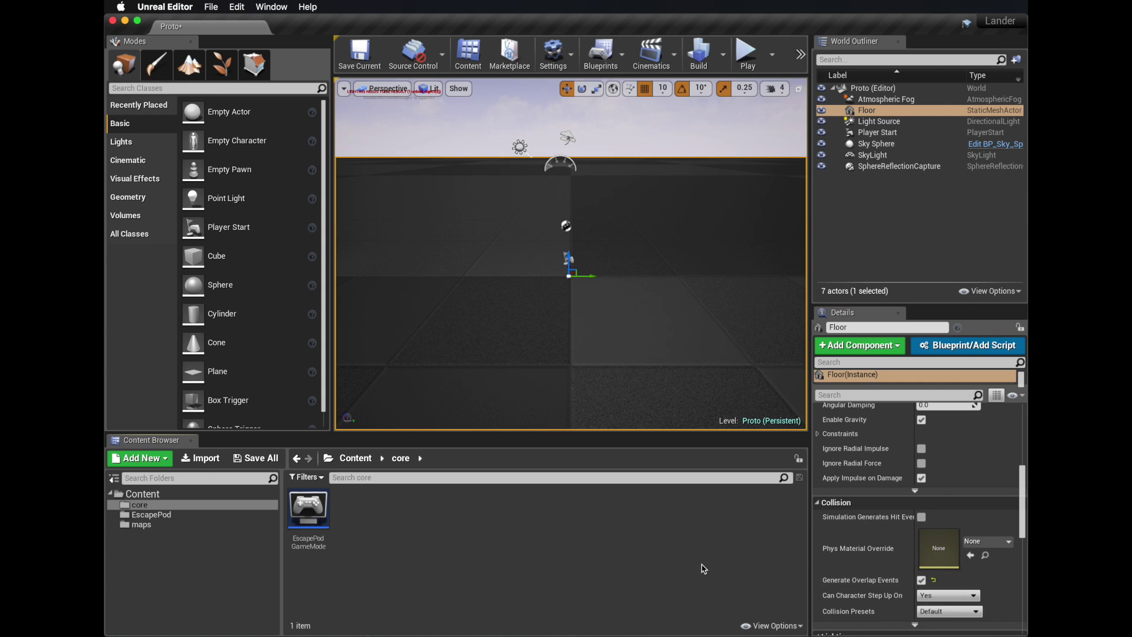